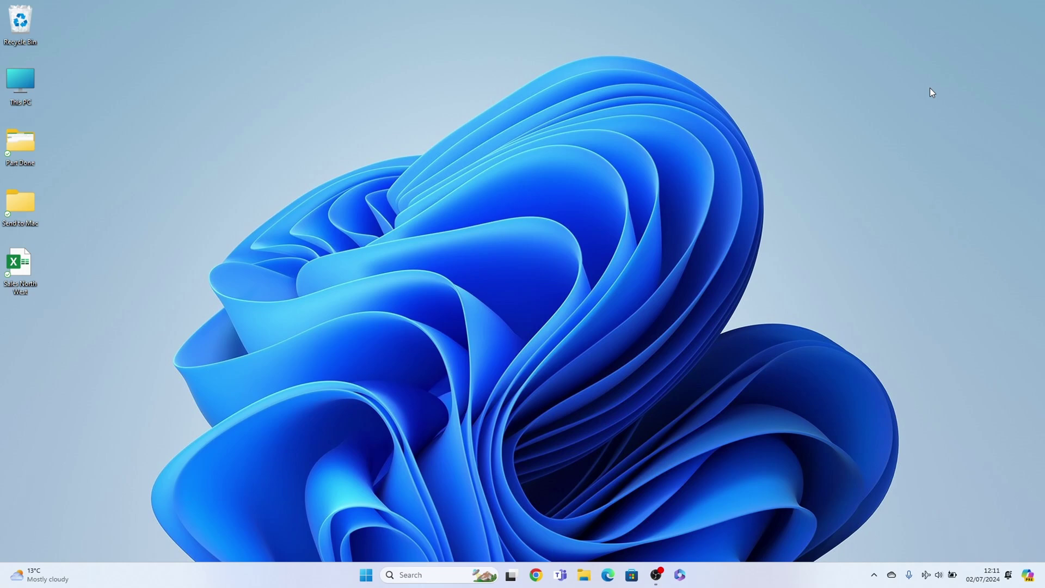
- Open the Run box from the Start right-click menu and fill in services.msc
right_click(366, 573)
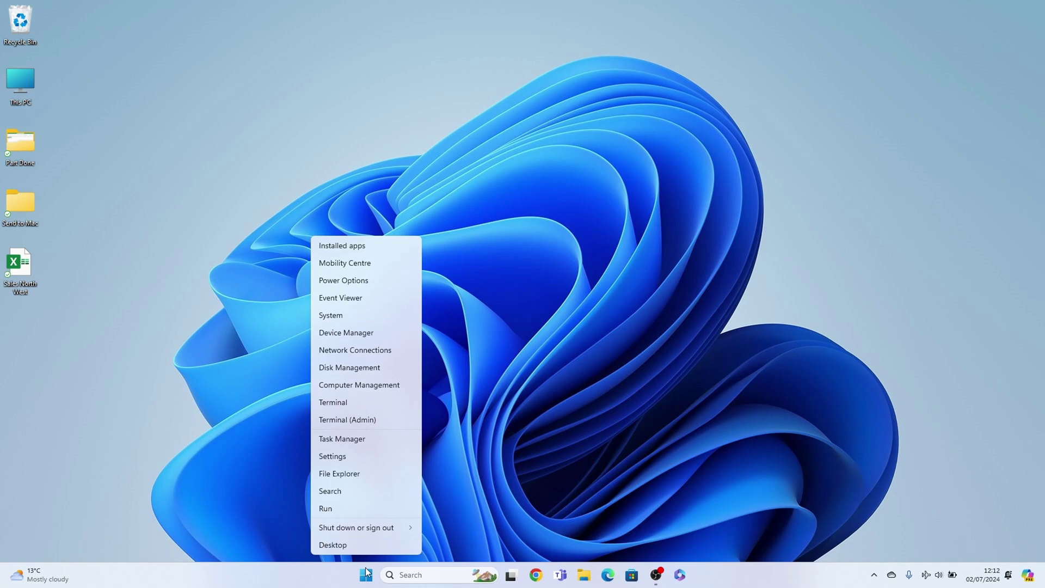
left_click(353, 510)
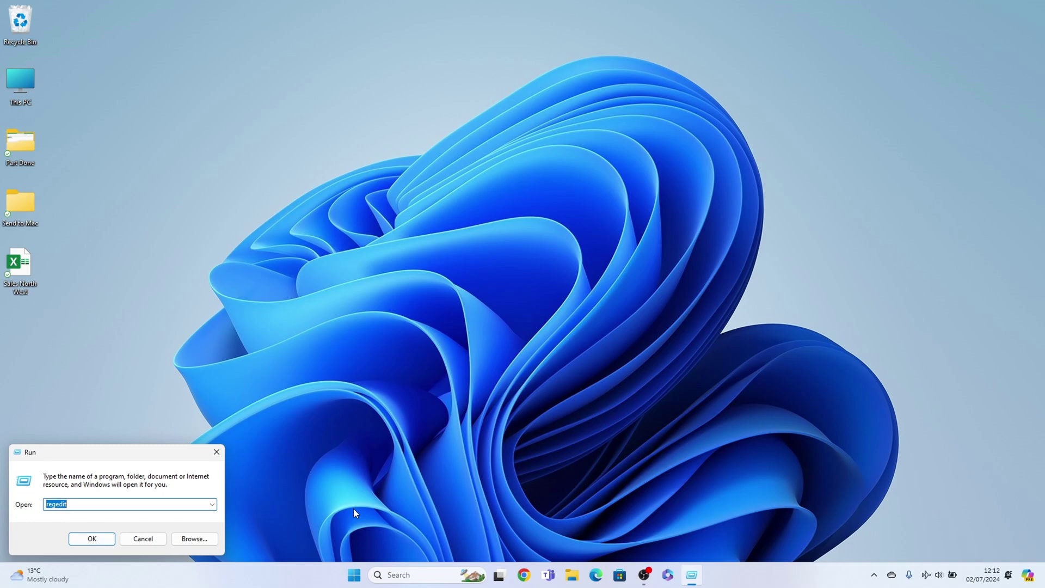
type("ser")
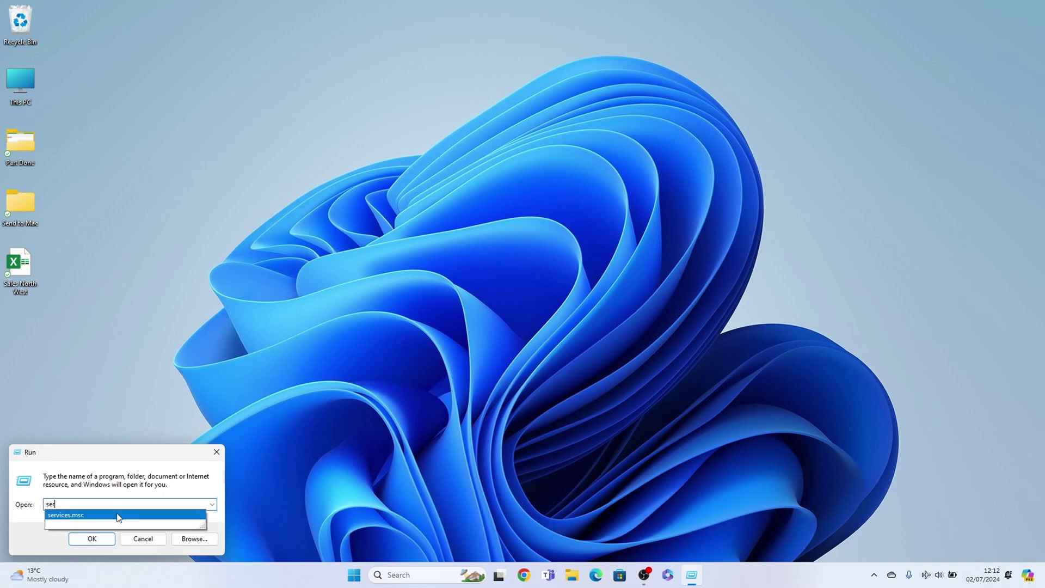
left_click(164, 515)
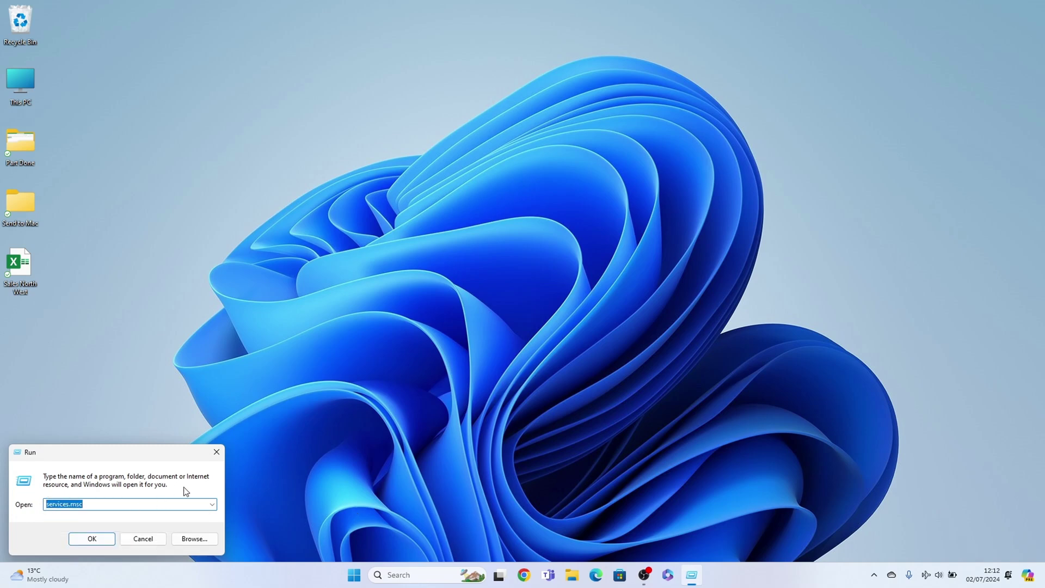
- Launch the Services console and select SysMain in the service list
left_click(83, 540)
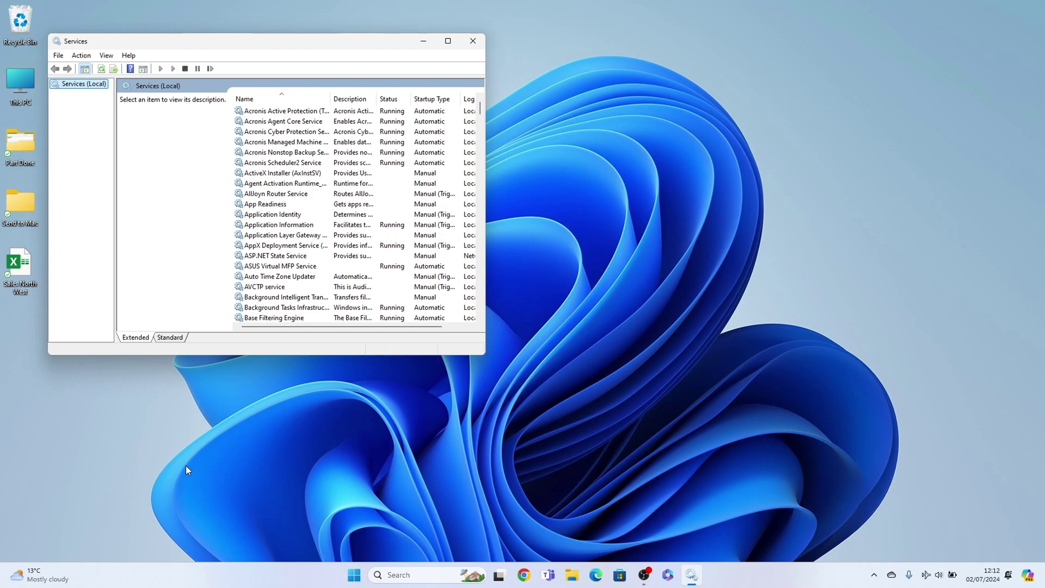
left_click(277, 165)
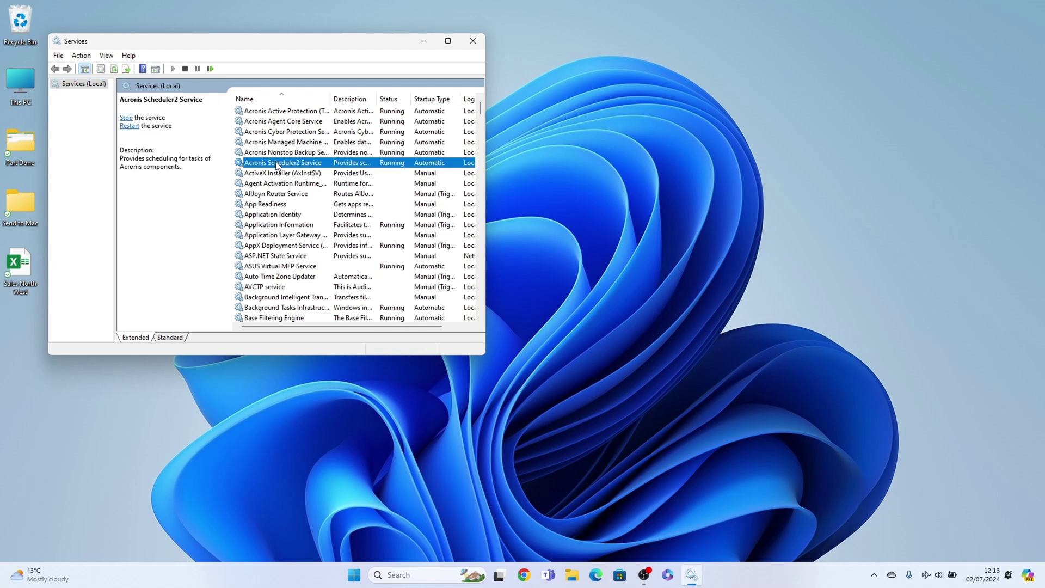
key("s")
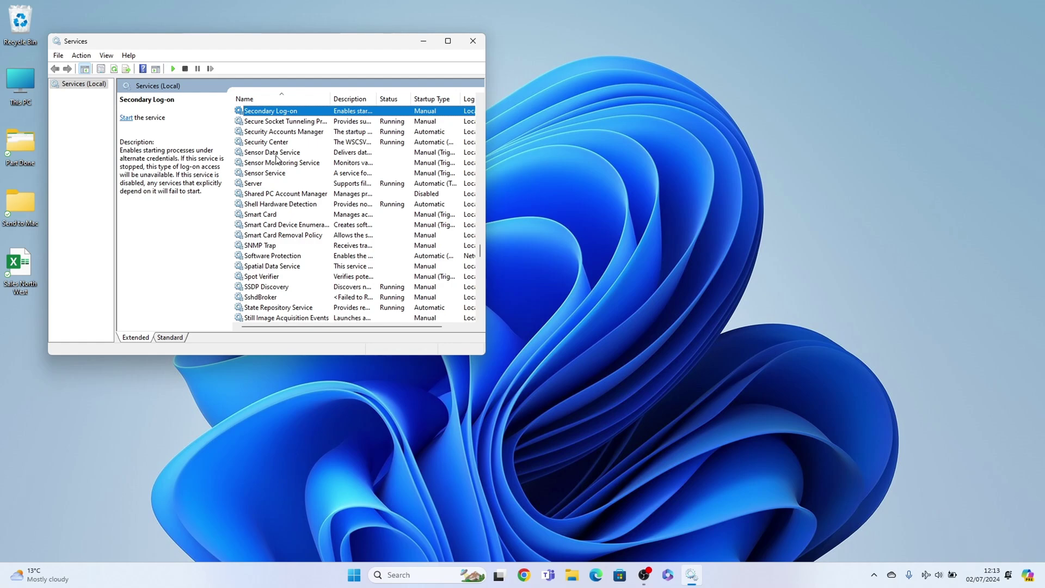
scroll(267, 256, "down", 4)
left_click(264, 267)
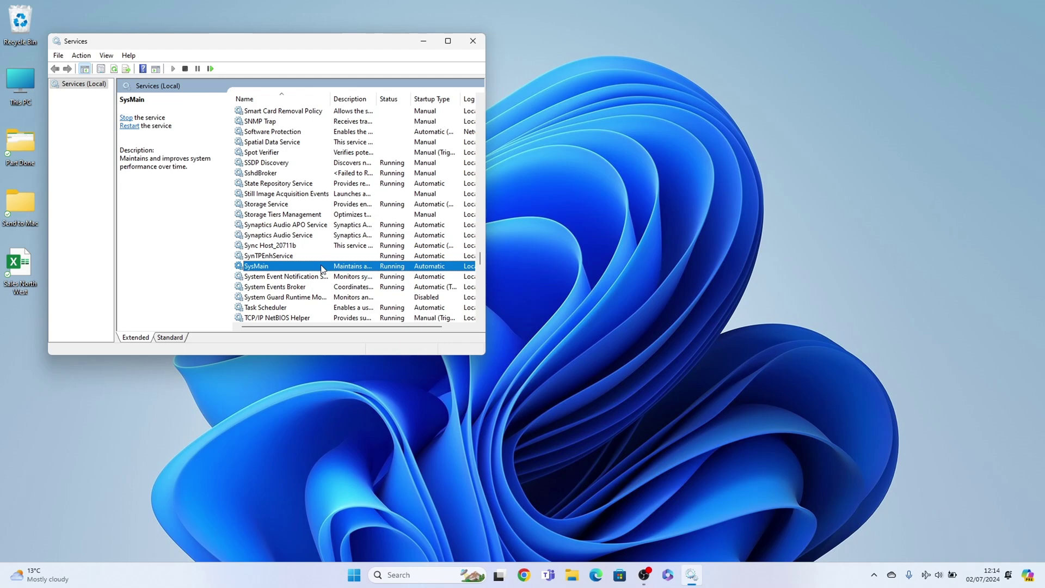
- Change SysMain's startup type to Disabled in its properties and apply it
right_click(321, 269)
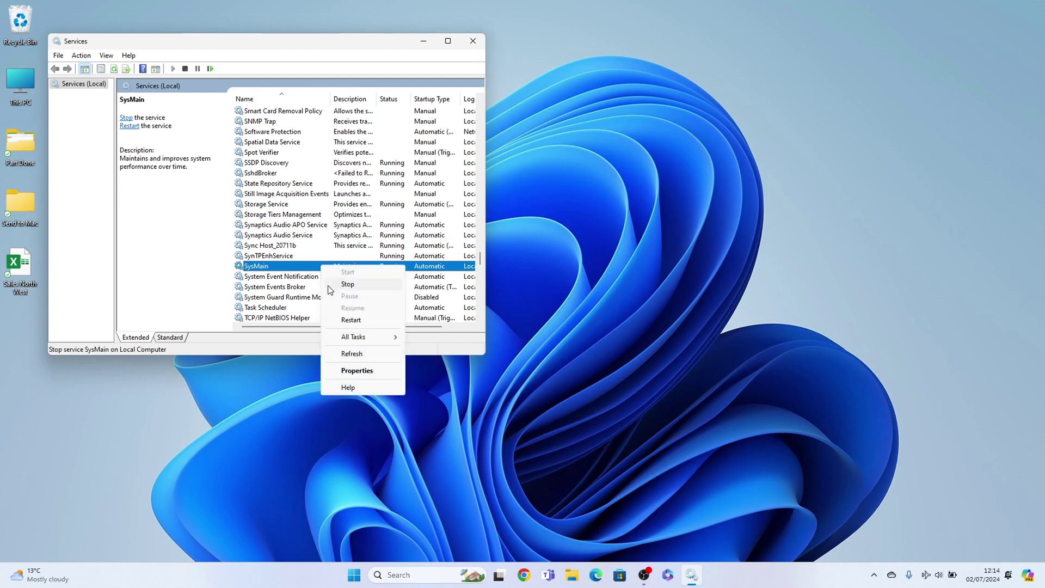
left_click(342, 369)
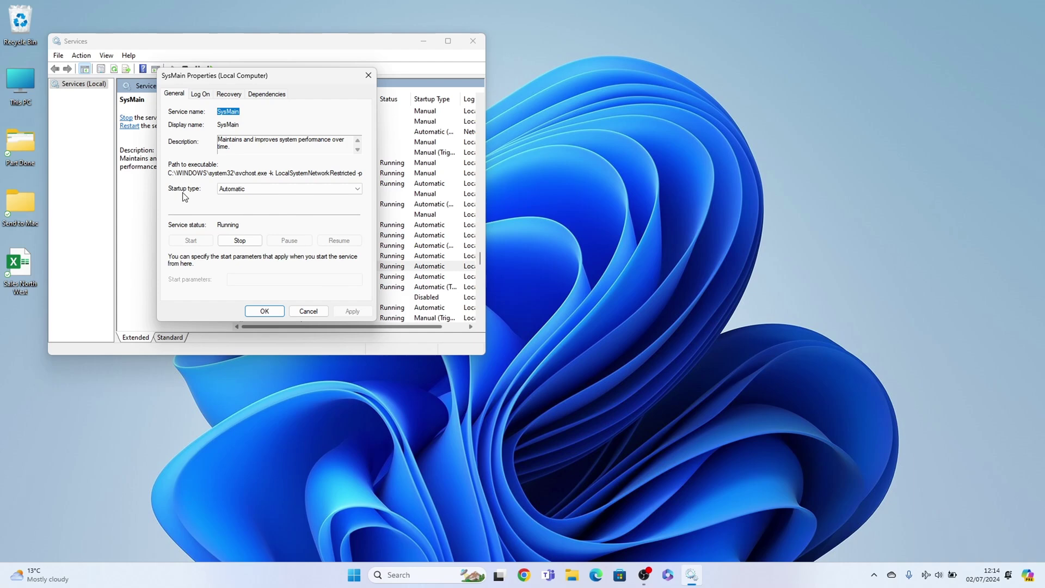
left_click(233, 189)
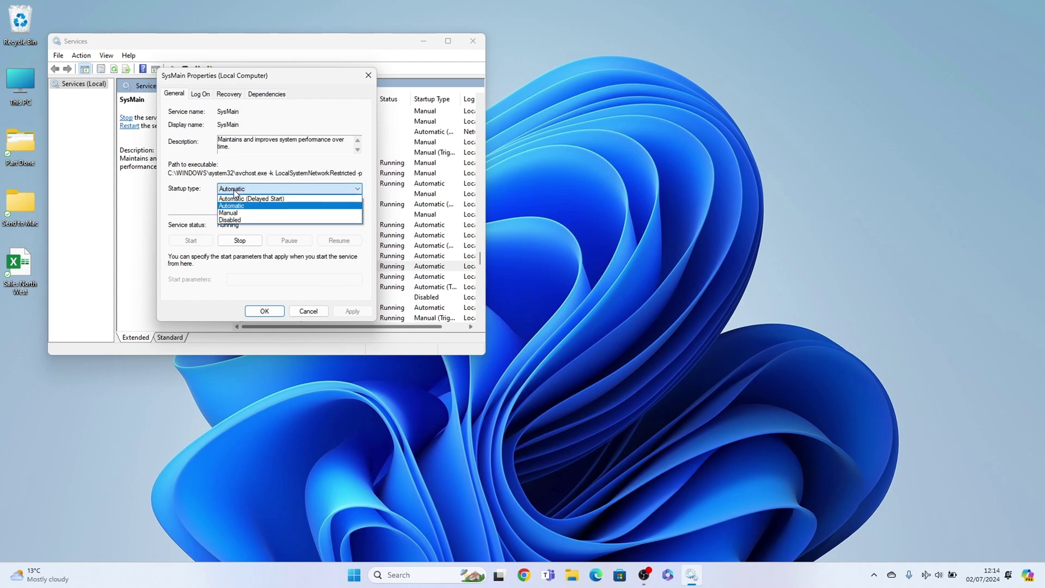
left_click(237, 220)
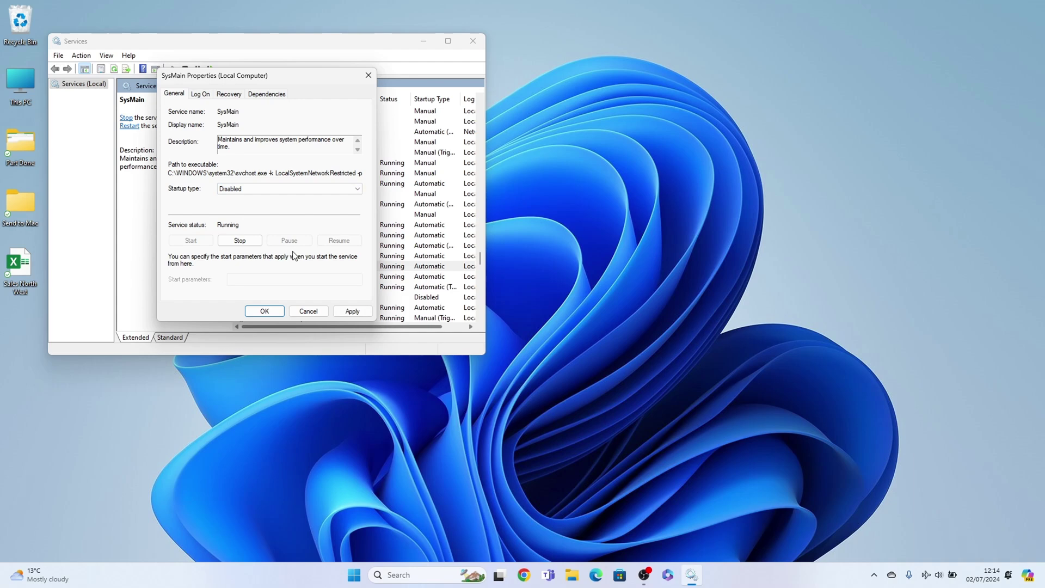
left_click(349, 313)
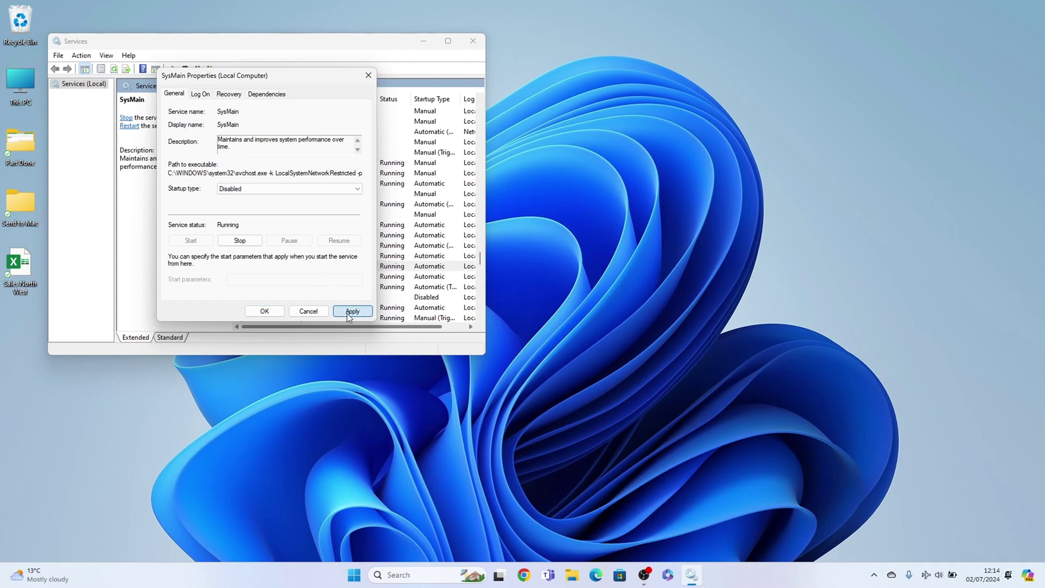
left_click(274, 311)
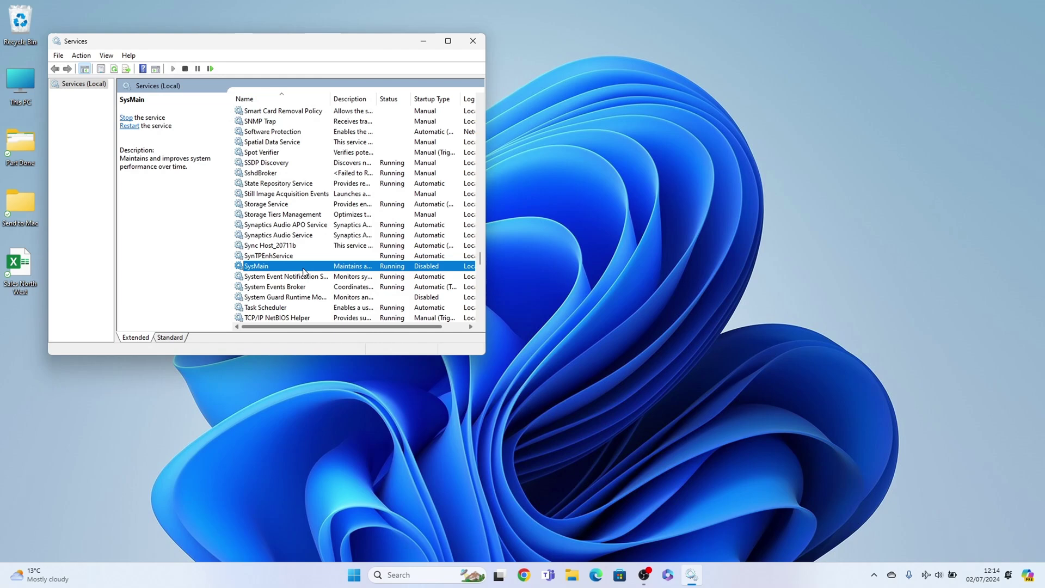
- Stop the running SysMain service from its right-click menu
right_click(303, 269)
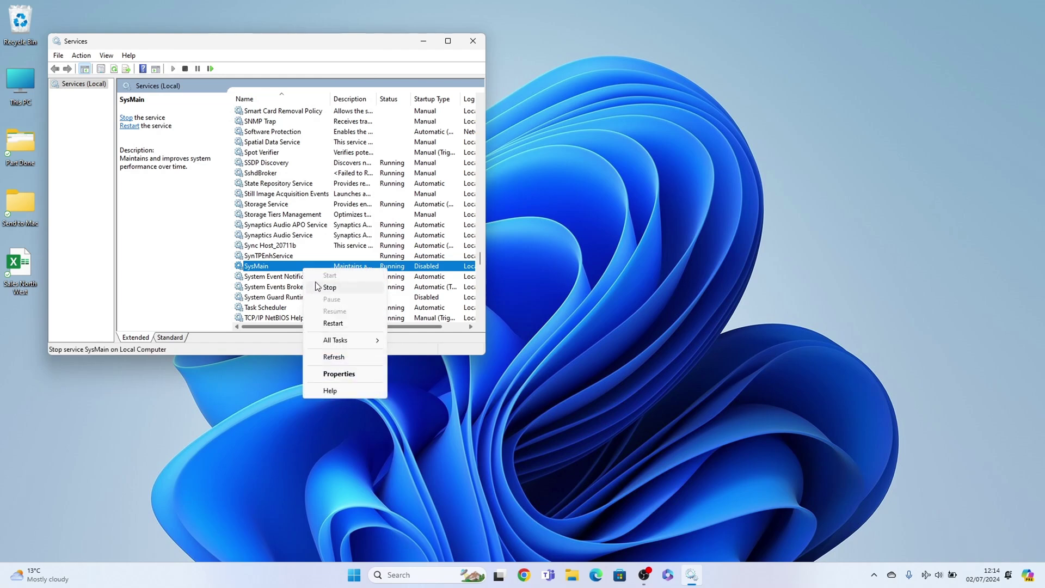
left_click(319, 287)
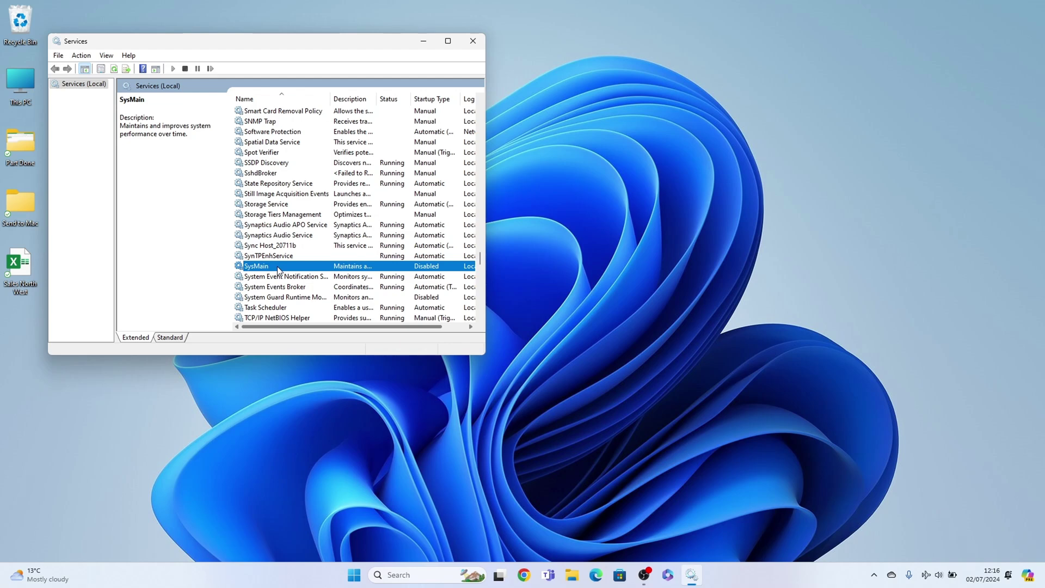
right_click(278, 270)
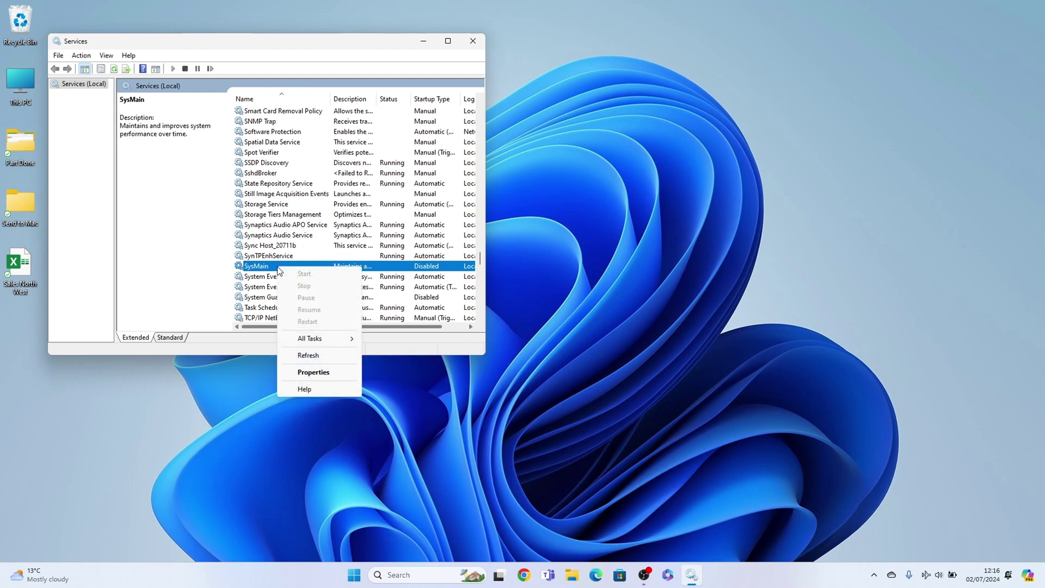
left_click(315, 373)
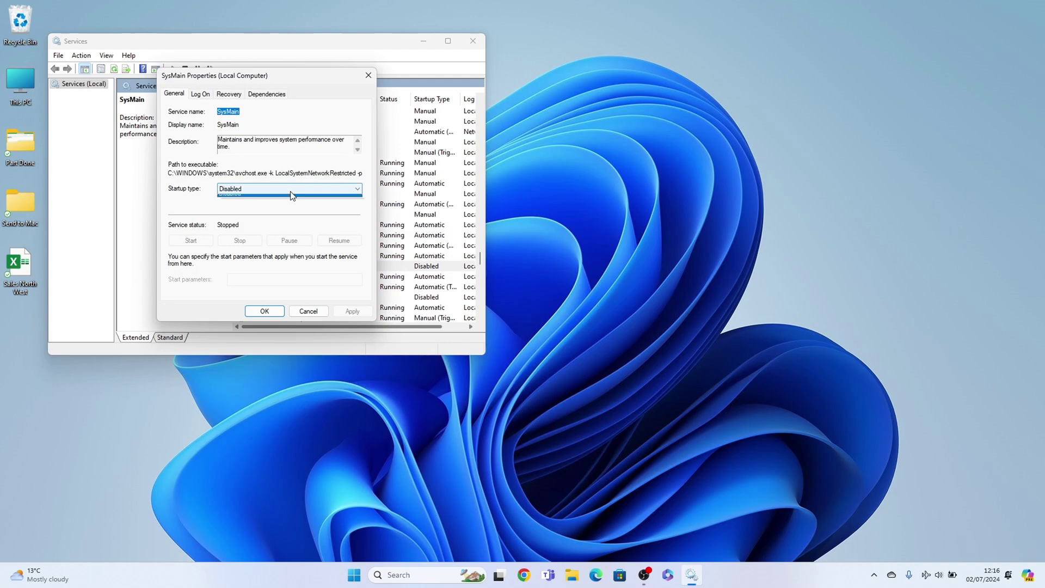
left_click(291, 190)
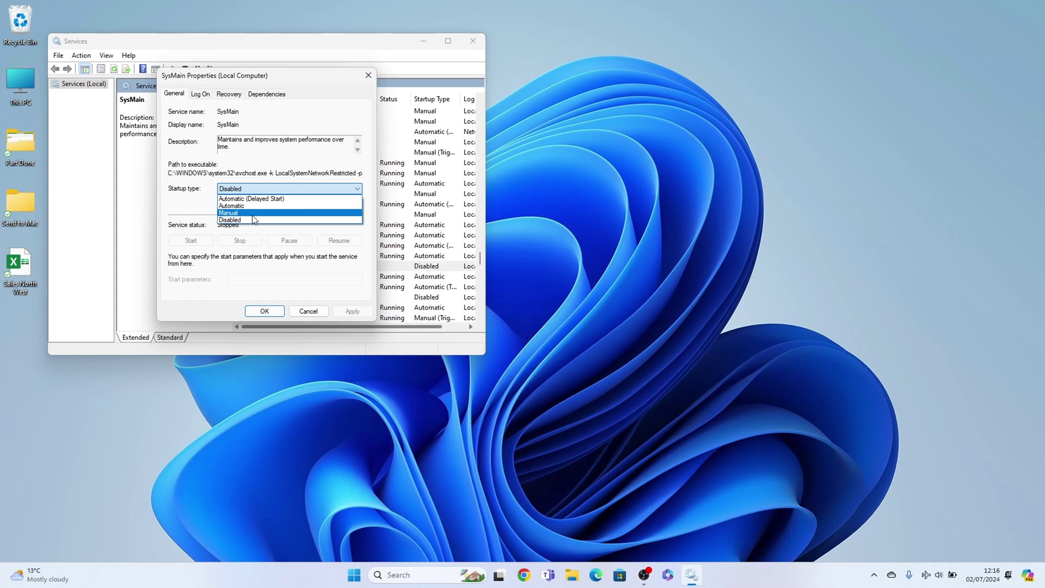
left_click(306, 306)
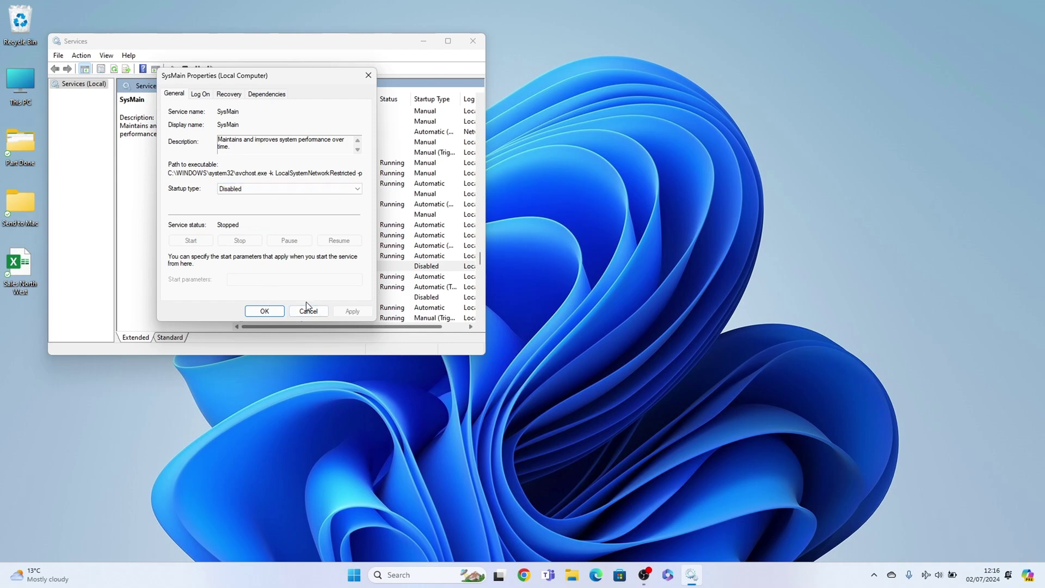
left_click(307, 308)
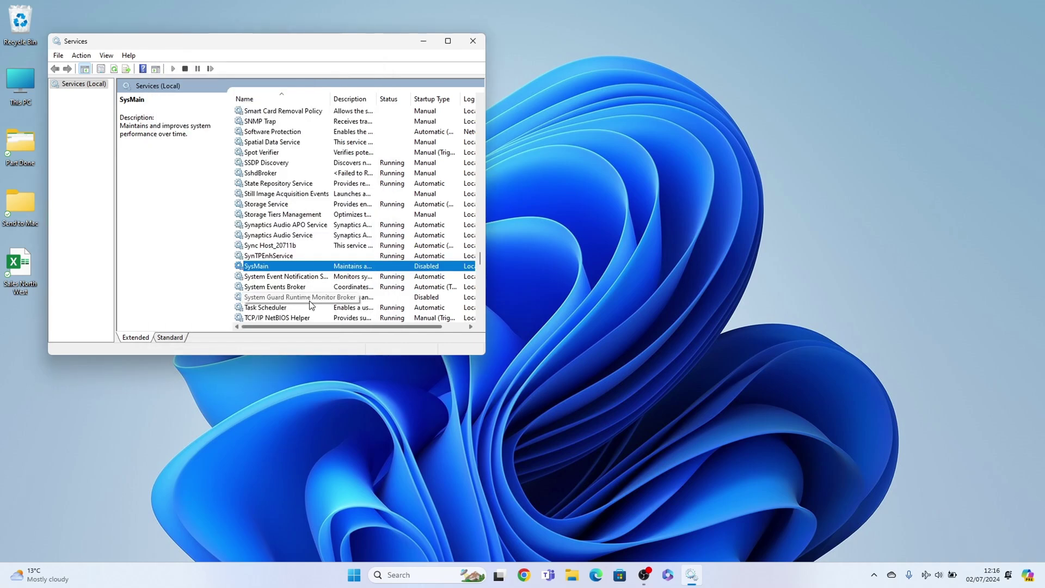
- Open Task Manager to review running processes, then close it to return to Services
right_click(200, 566)
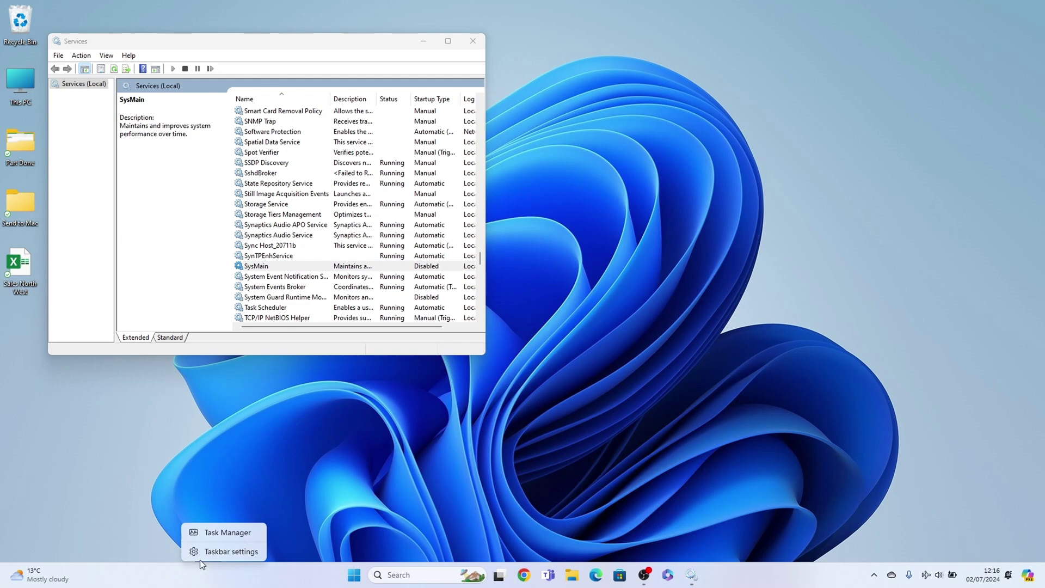
left_click(220, 536)
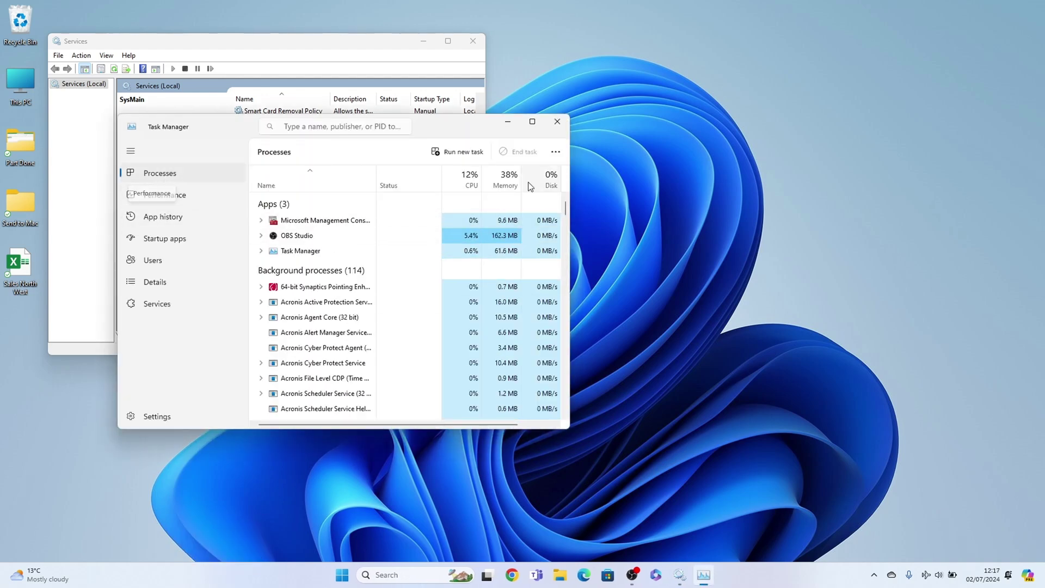
left_click_drag(445, 424, 480, 425)
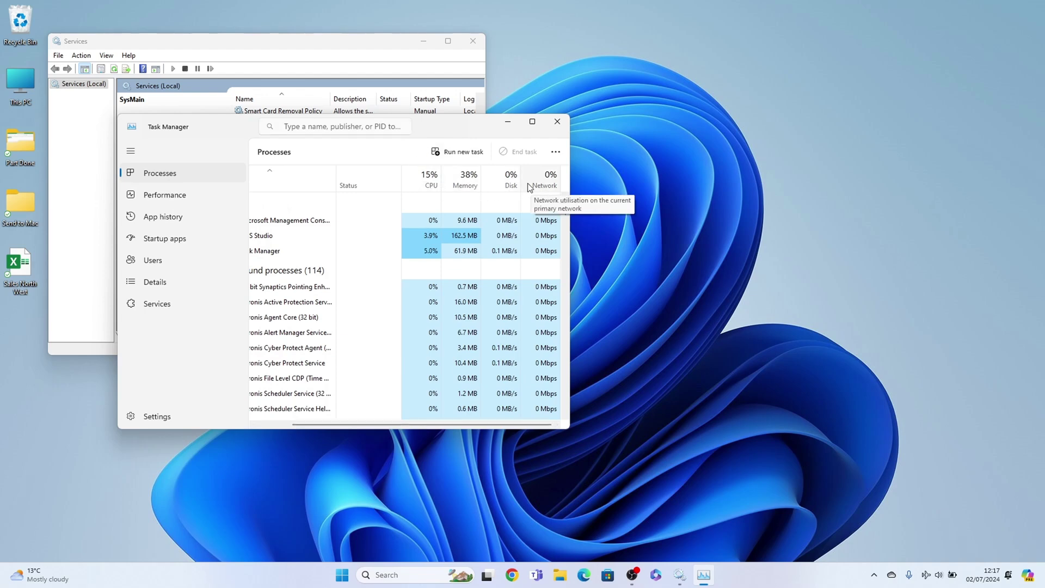
scroll(366, 236, "left", 2)
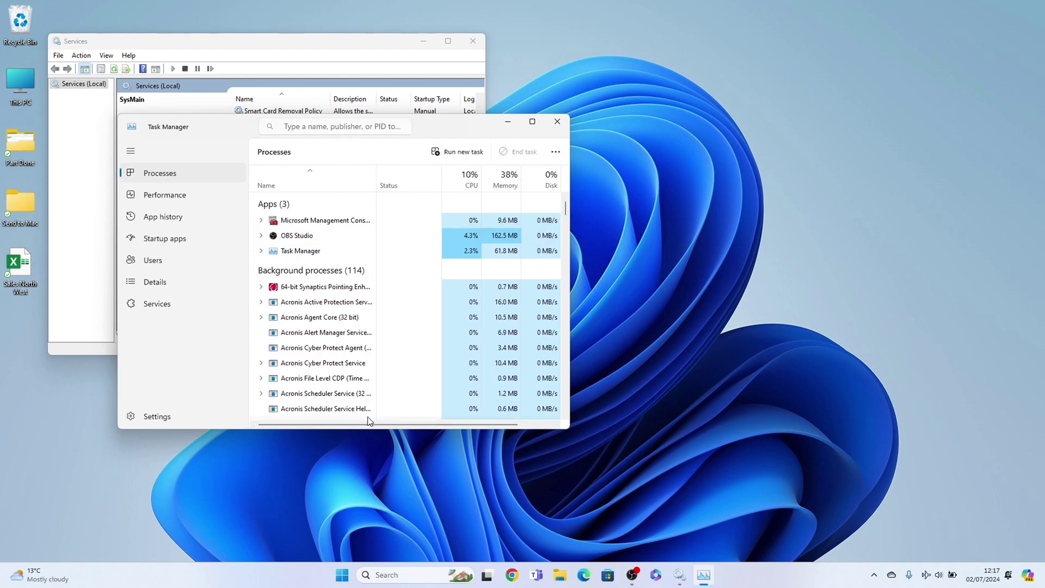
left_click(558, 121)
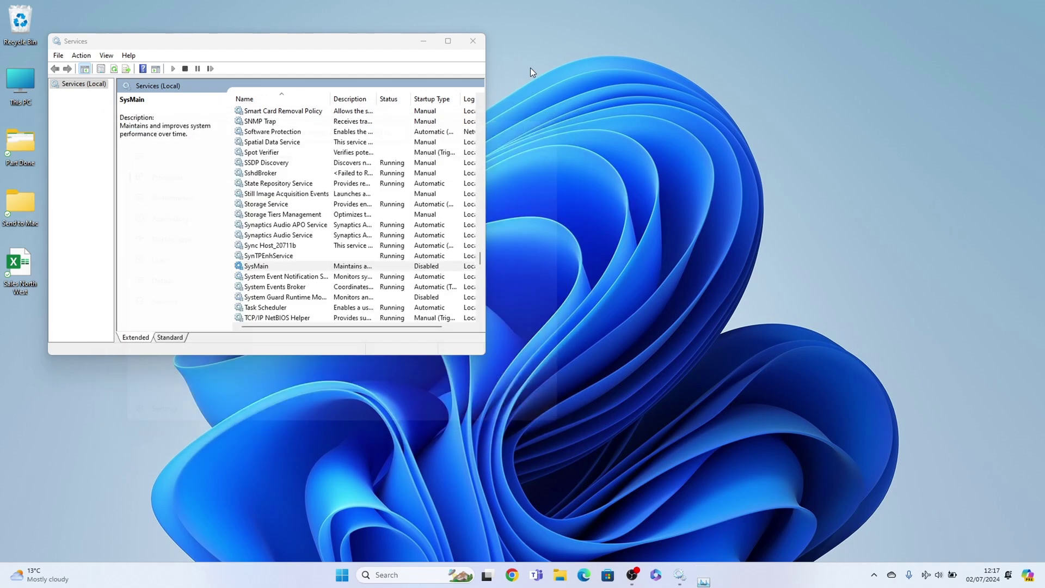
- Close Services and run sysdm.cpl to open System Properties
left_click(474, 40)
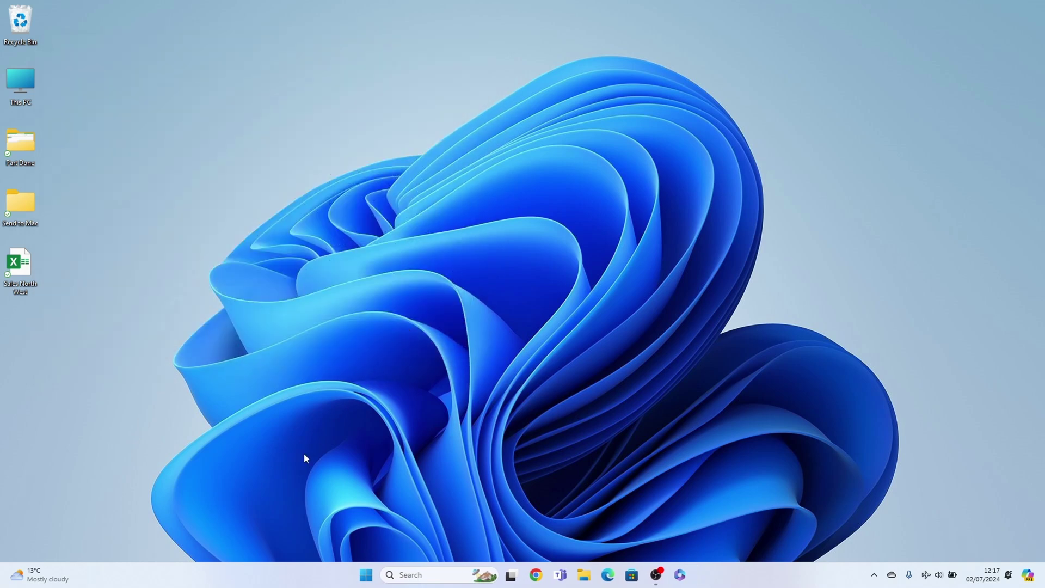
right_click(287, 573)
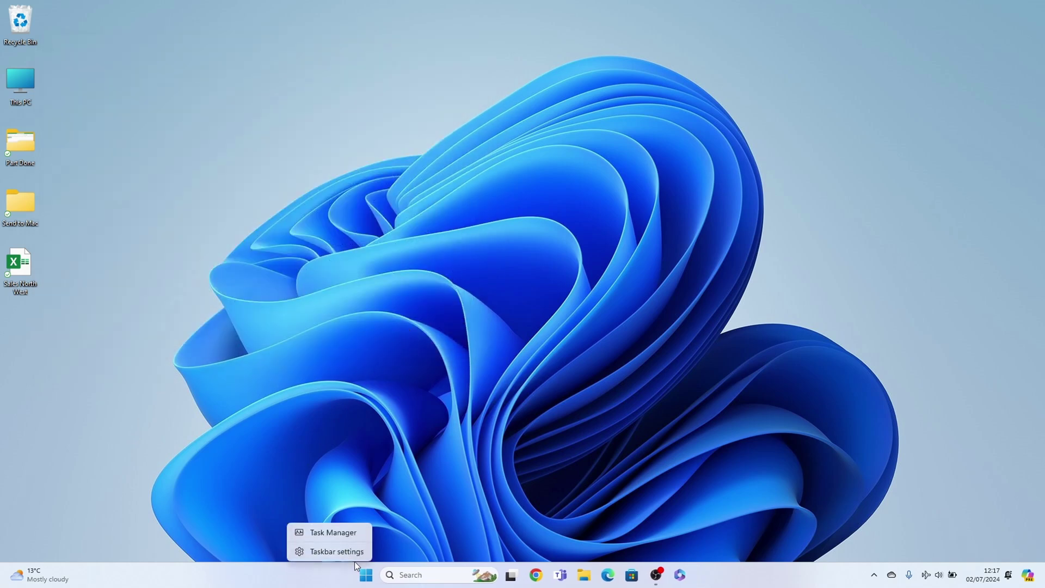
right_click(363, 574)
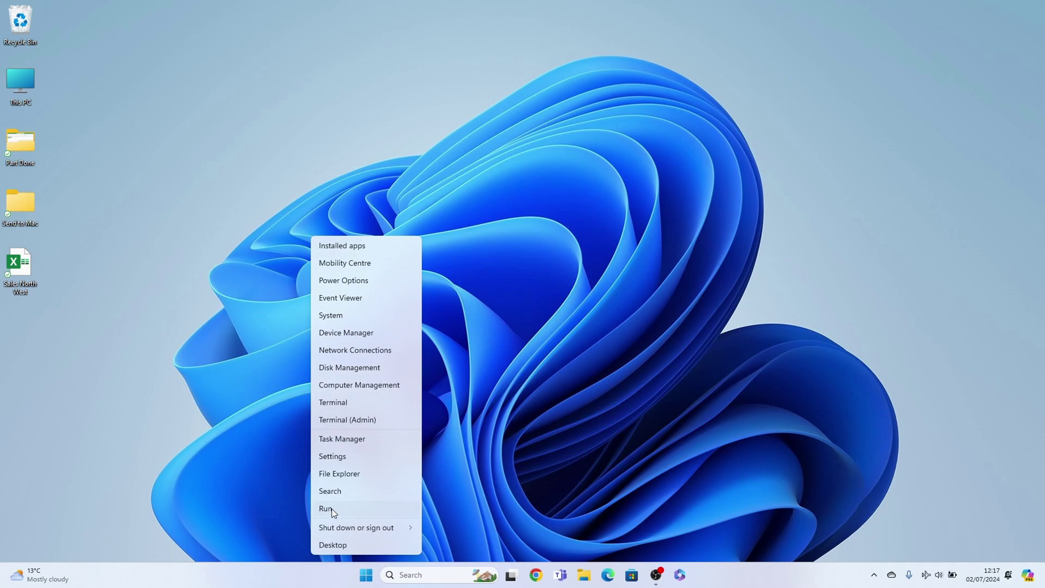
left_click(331, 509)
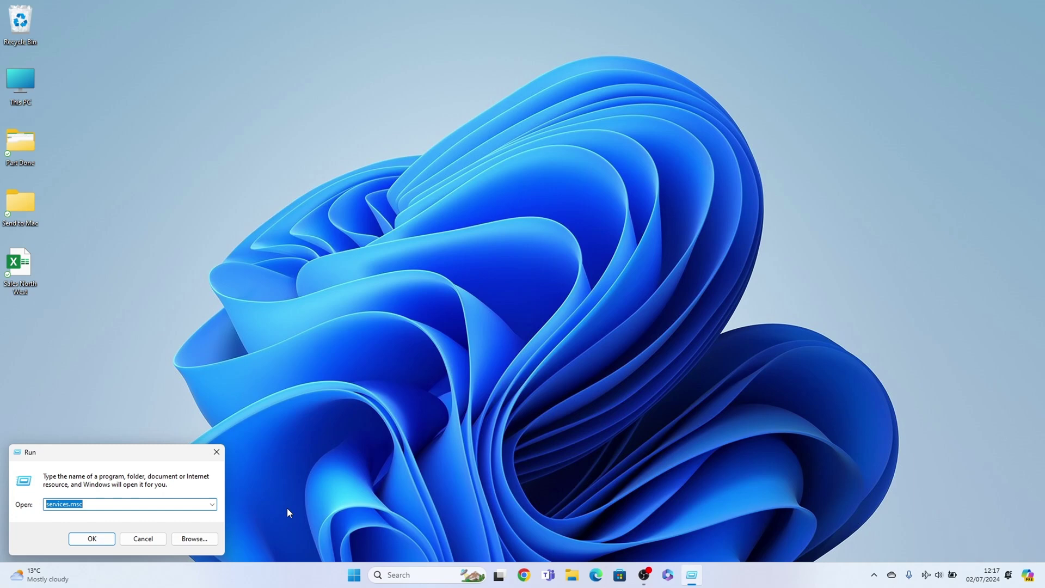
type("sysdm.cpl")
key("Return")
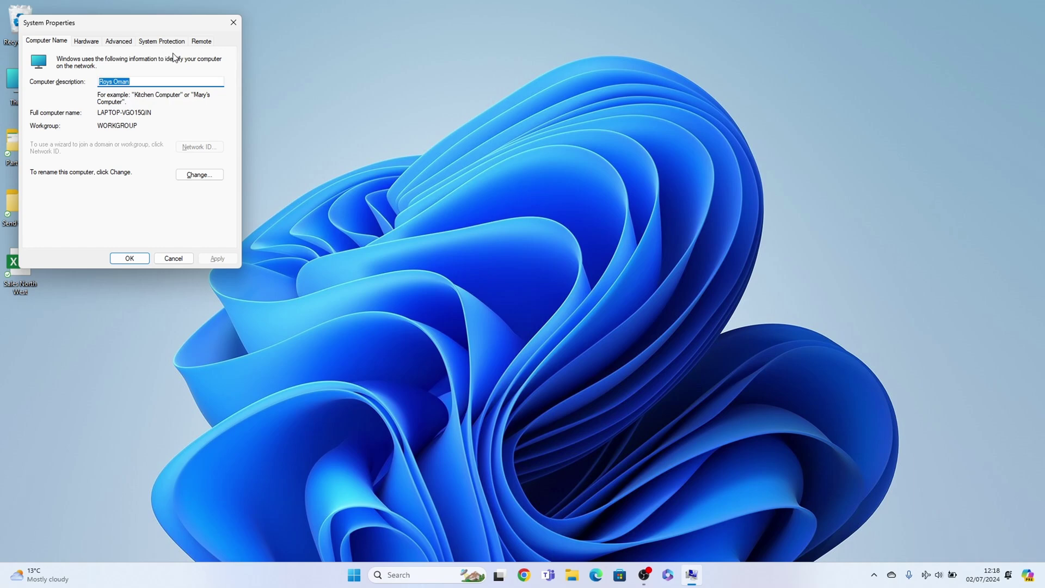
- Open Performance Options from the Advanced tab of System Properties
left_click(119, 41)
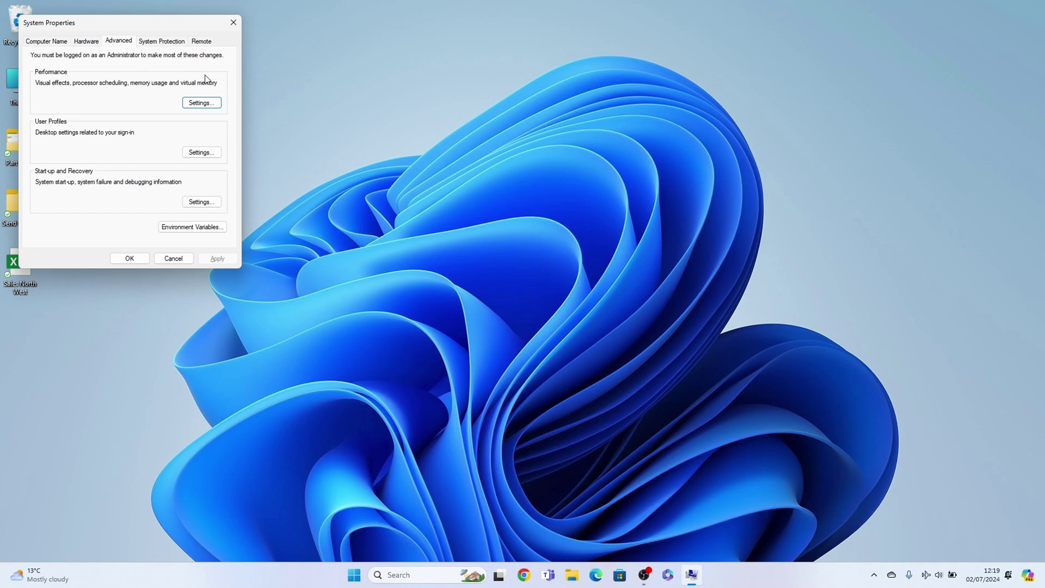
left_click(192, 104)
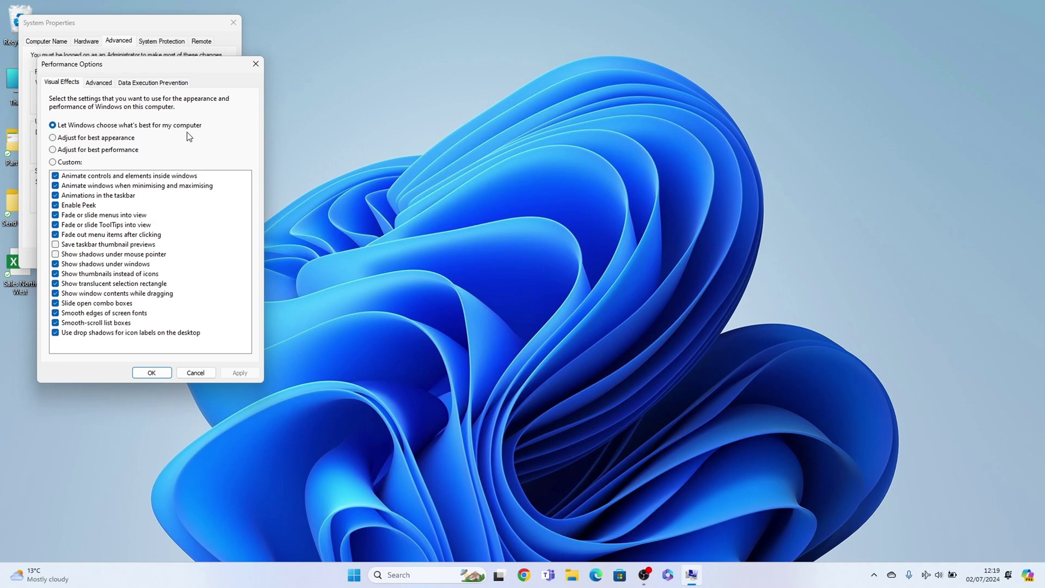
- Apply 'Adjust for best performance', then close Performance Options and System Properties
left_click(130, 155)
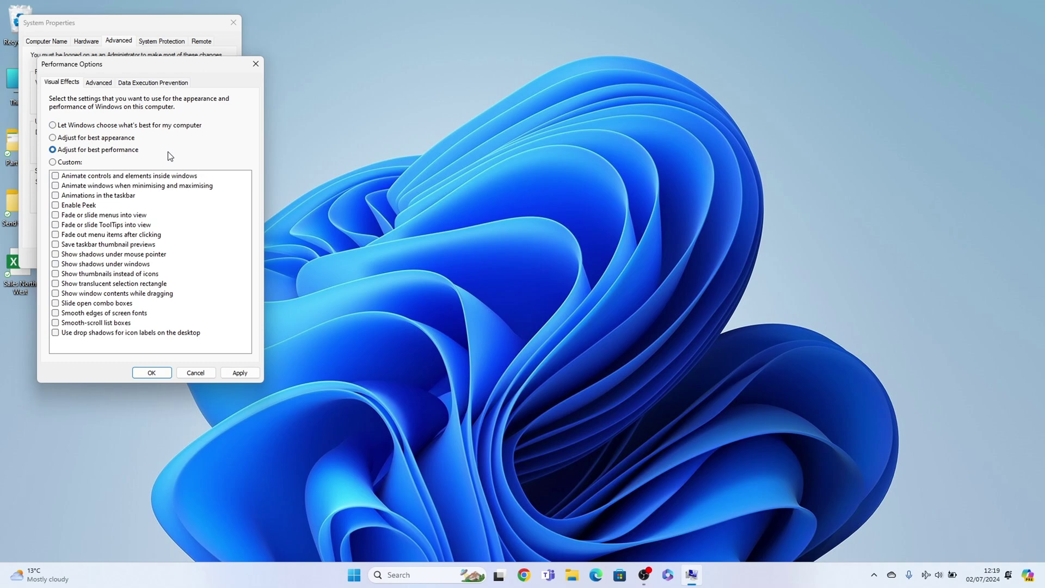
left_click(236, 376)
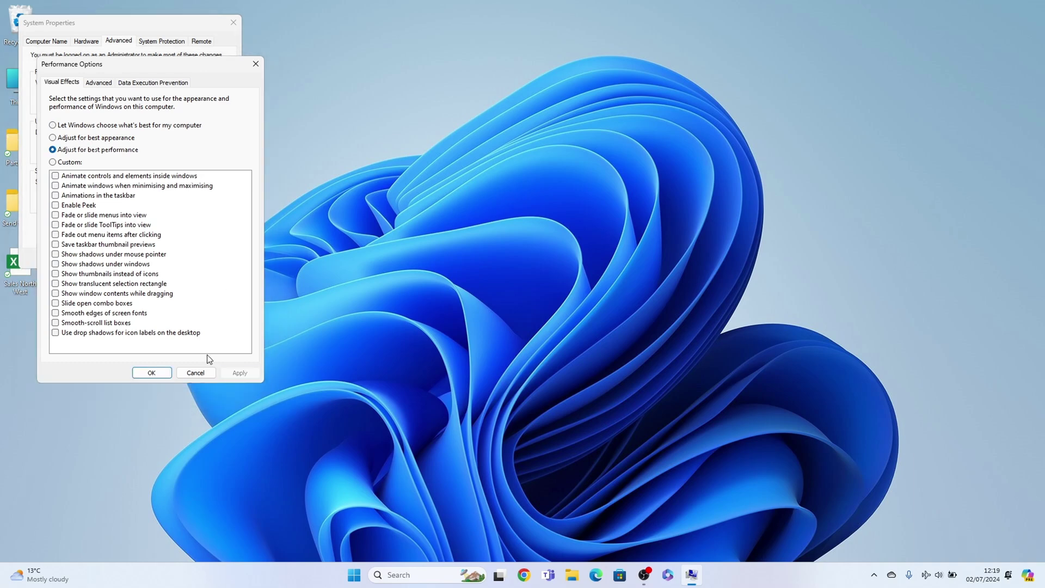
left_click(158, 375)
left_click(130, 259)
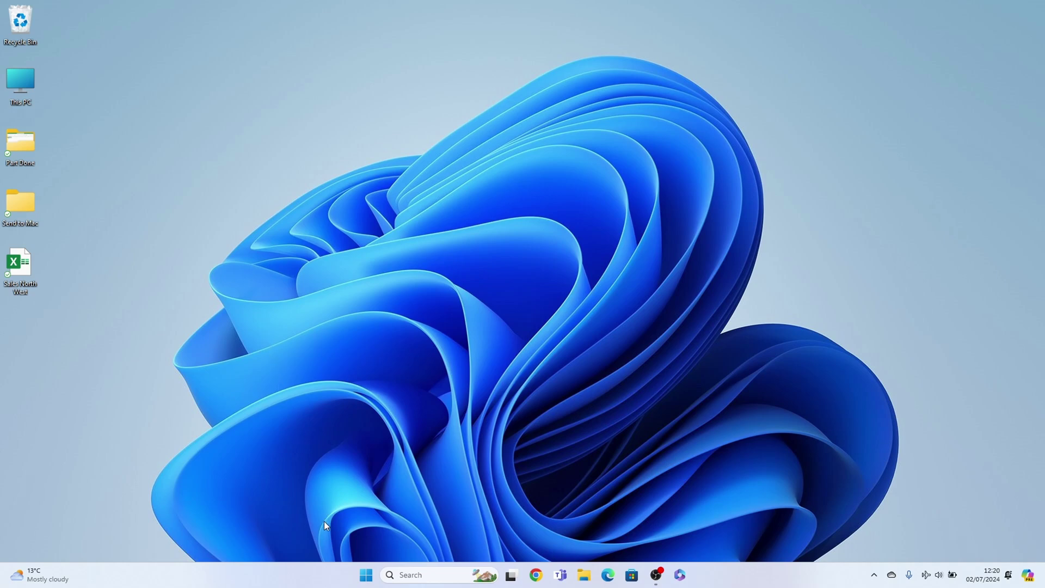
- Open Task Manager's Startup apps page and sort the entries by Status
right_click(329, 578)
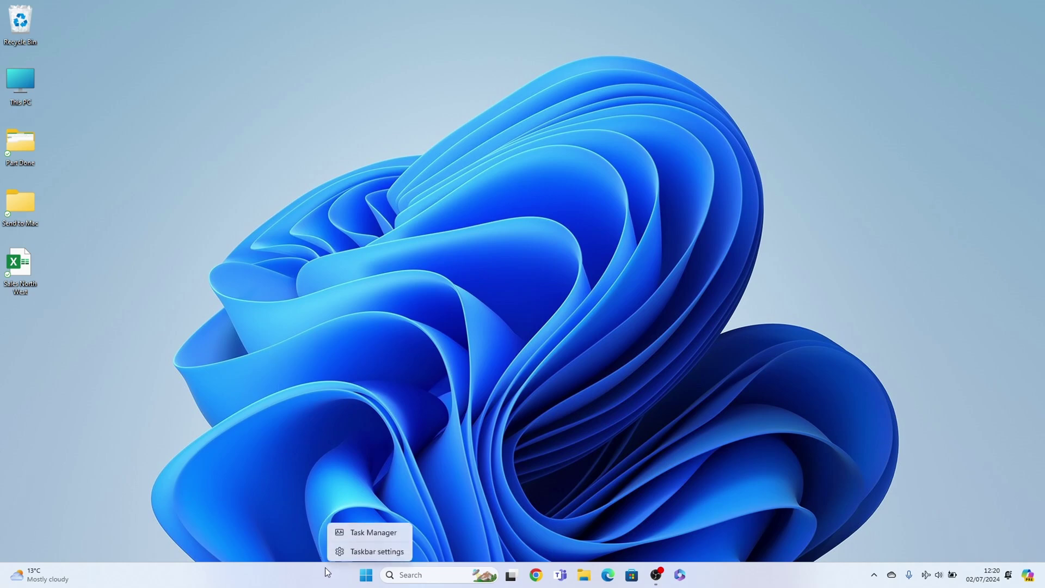
left_click(368, 532)
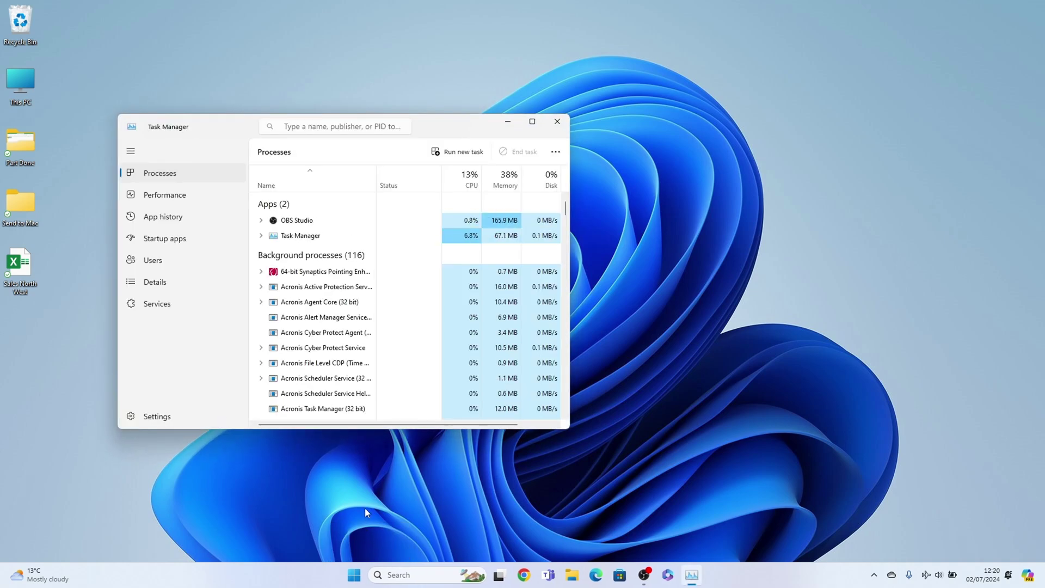
left_click(205, 239)
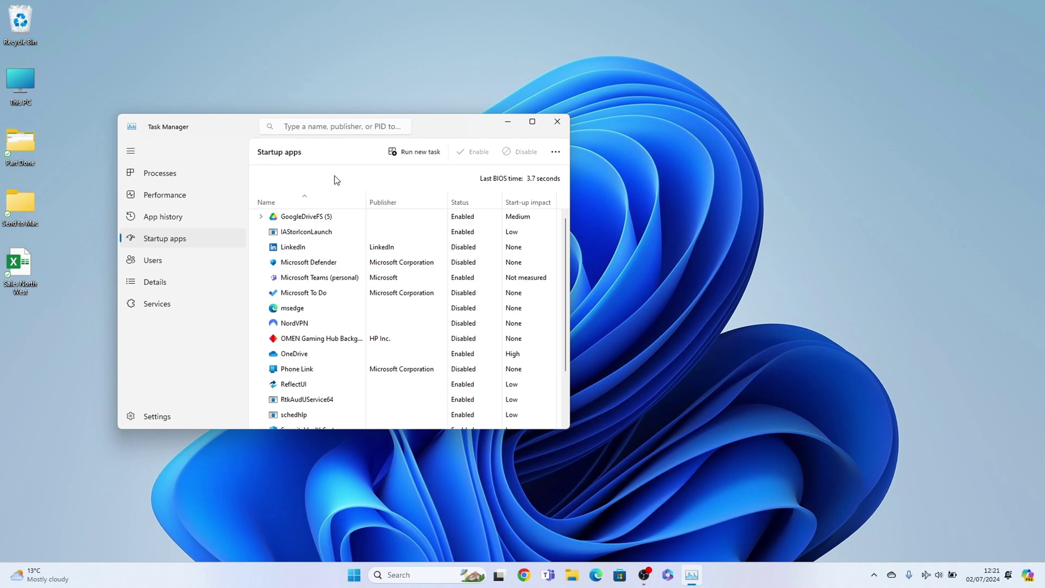
left_click(476, 206)
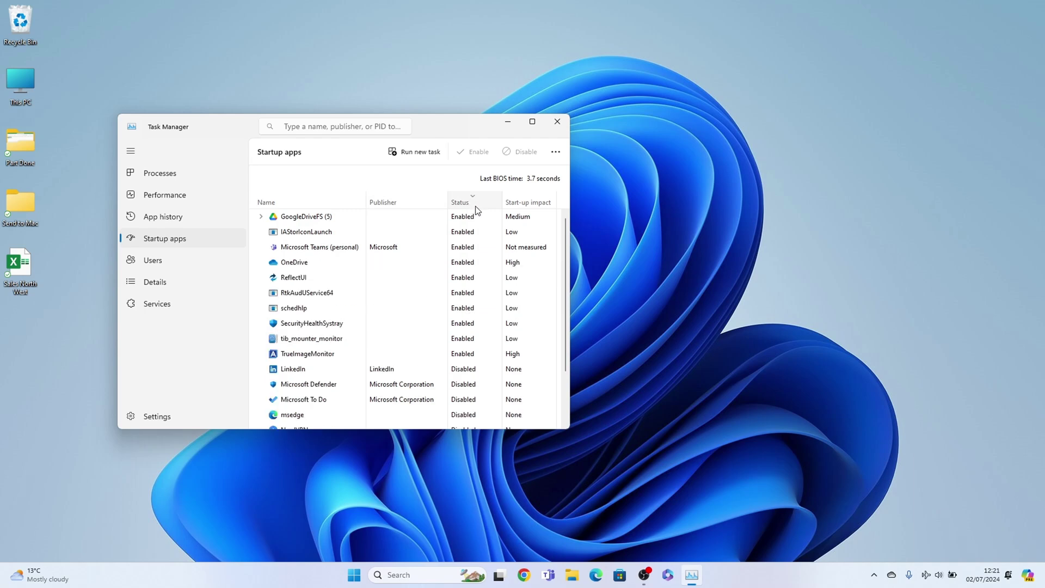
scroll(472, 335, "down", 1)
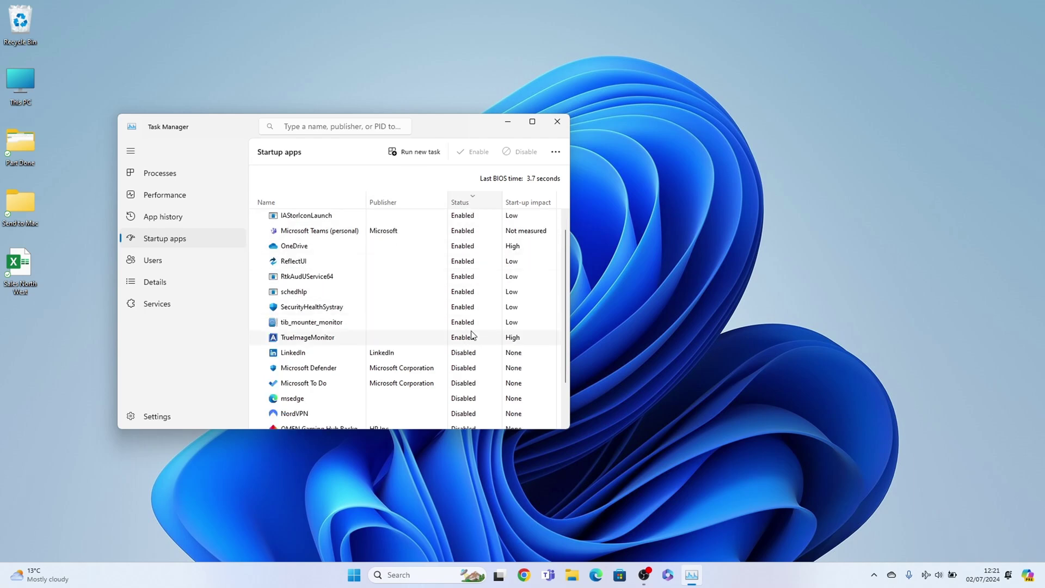
scroll(471, 335, "down", 3)
scroll(472, 343, "up", 3)
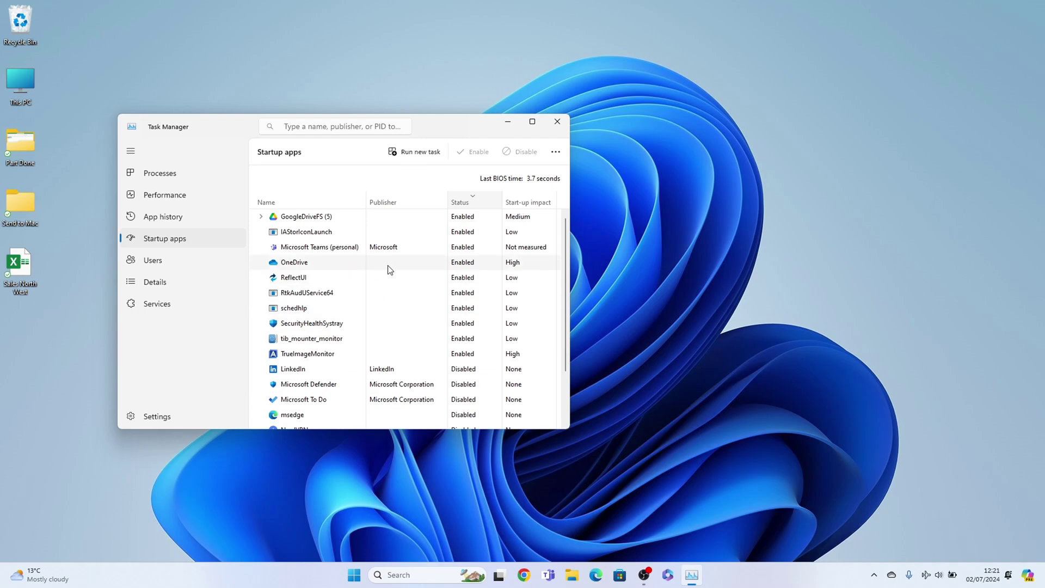
- Disable the OneDrive and GoogleDriveFS startup entries and close Task Manager
right_click(439, 263)
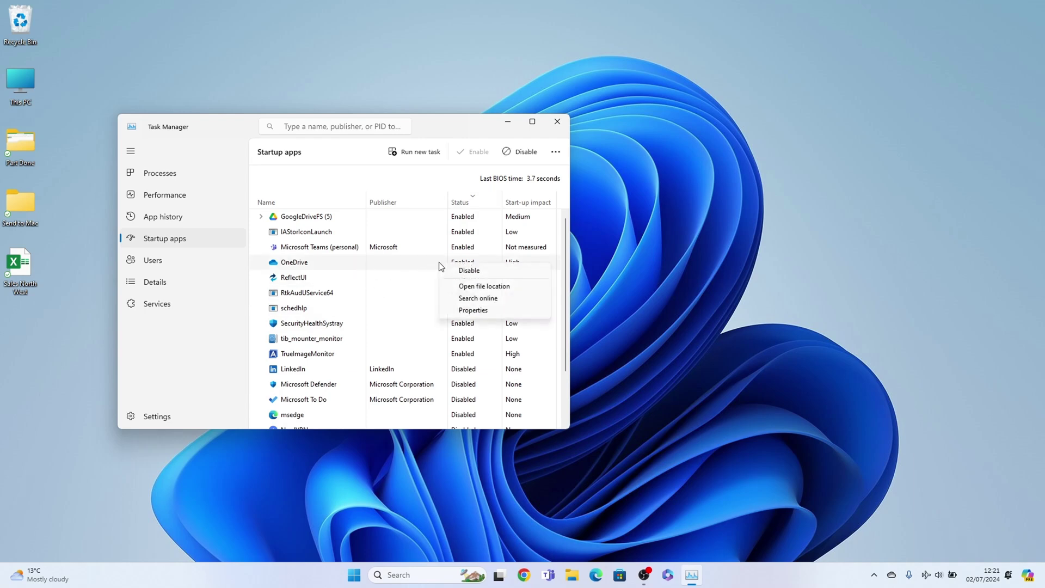
left_click(454, 271)
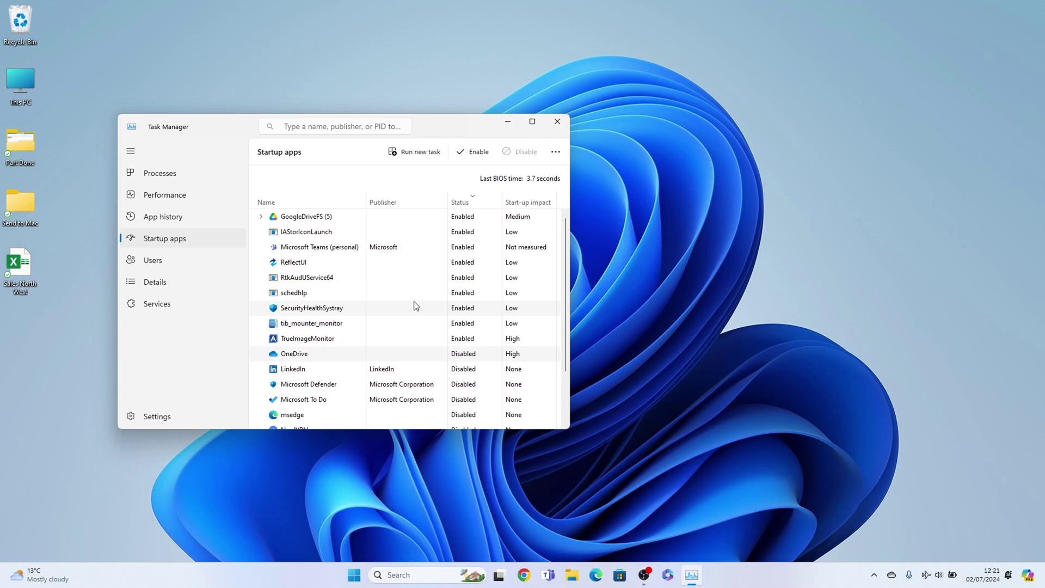
right_click(419, 224)
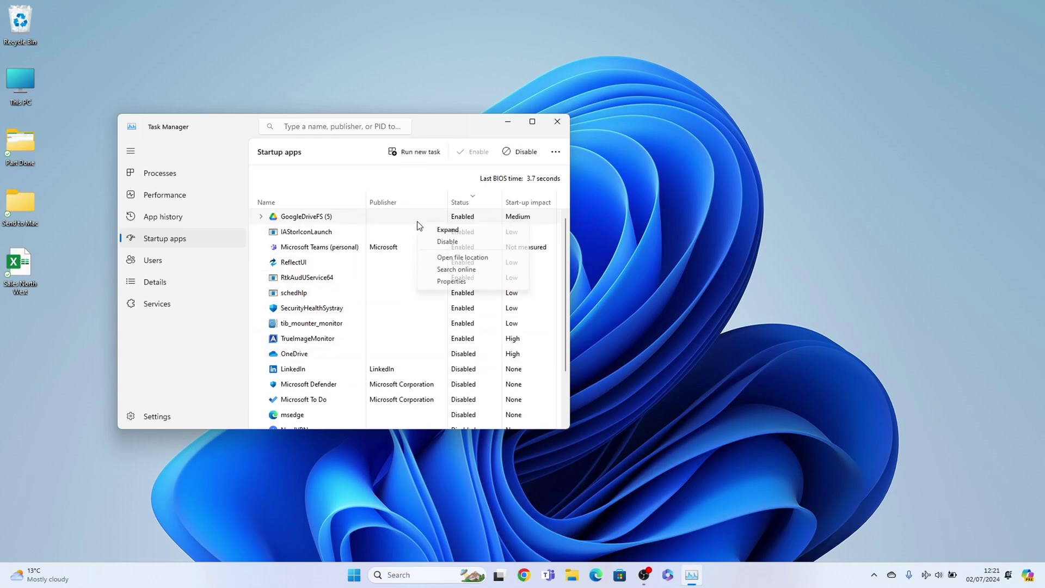
left_click(439, 244)
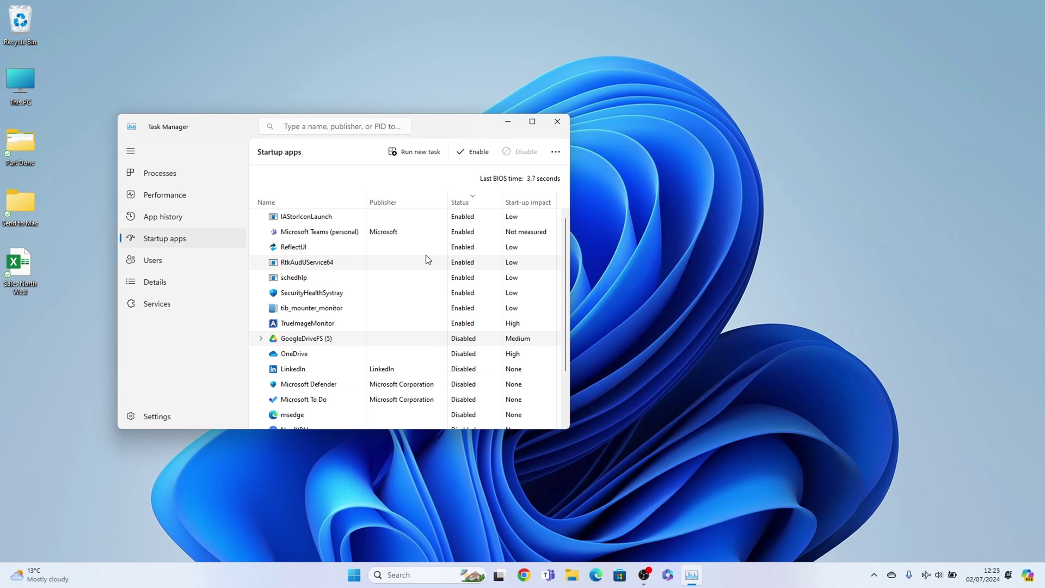
left_click(557, 121)
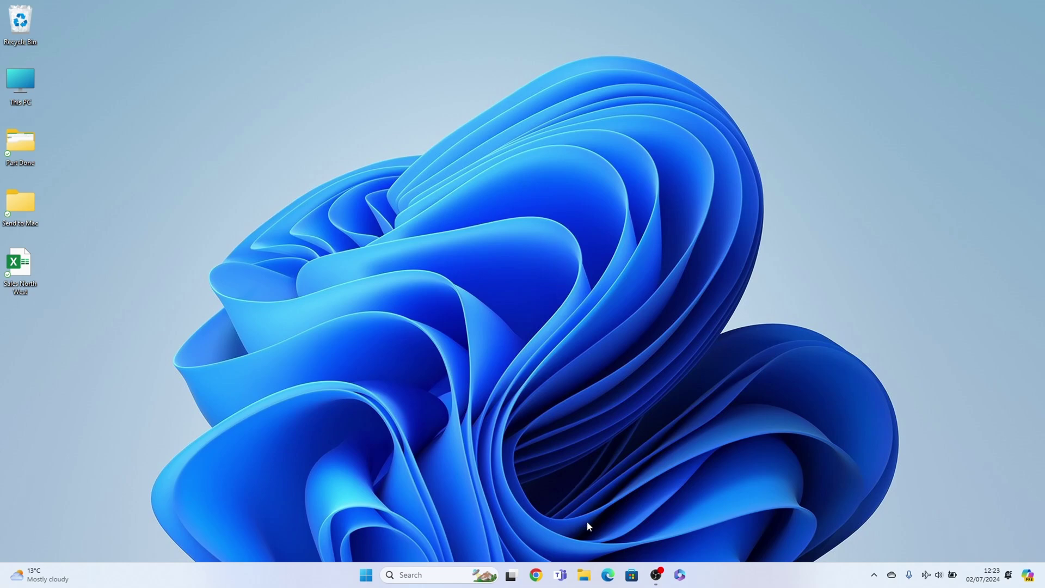
- Open This PC and read drive space: C: 268 GB free of 464 GB, D: 540 GB of 931 GB
left_click(584, 574)
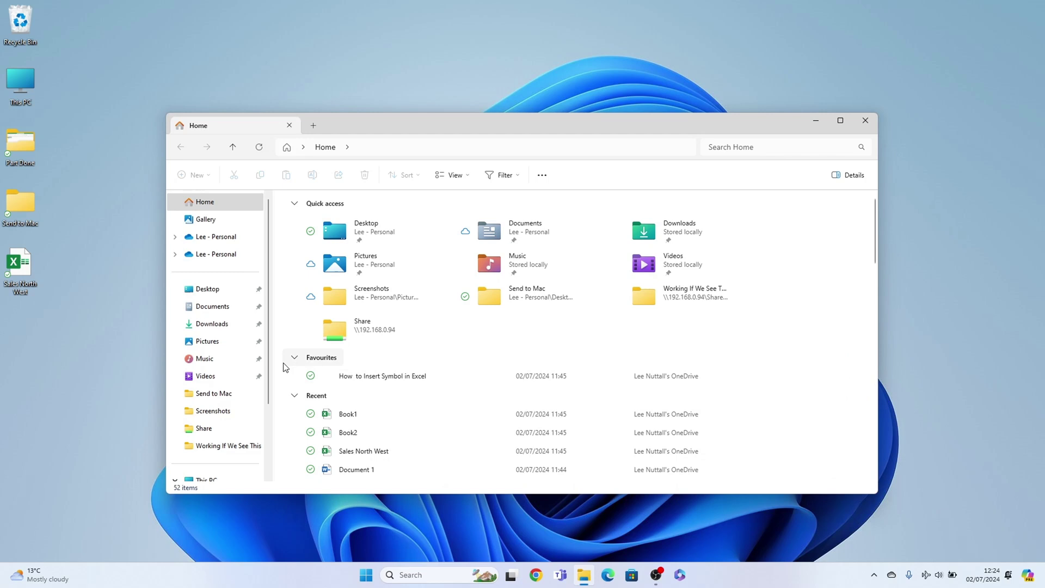
scroll(253, 389, "down", 2)
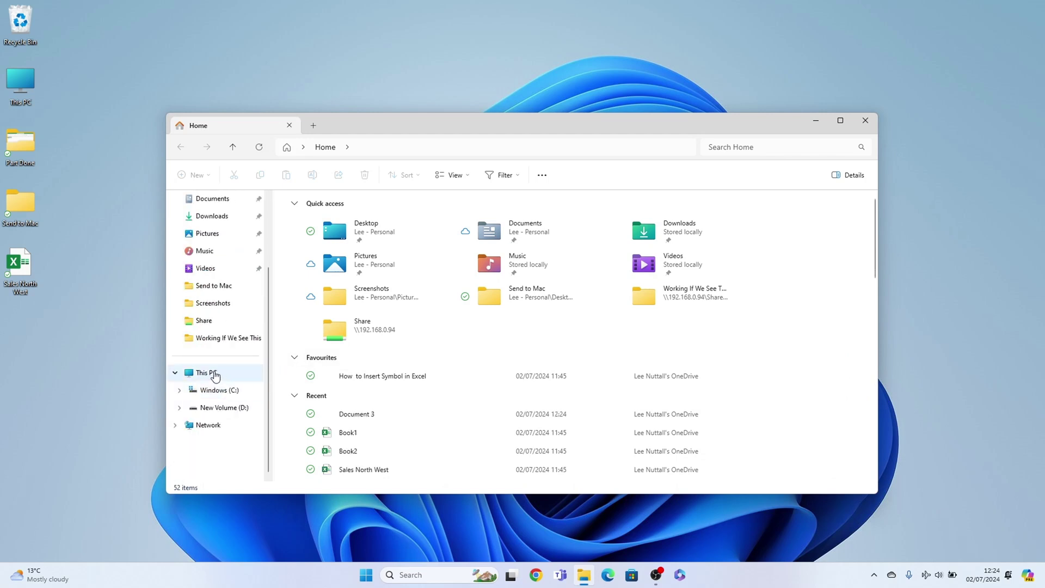
left_click(214, 373)
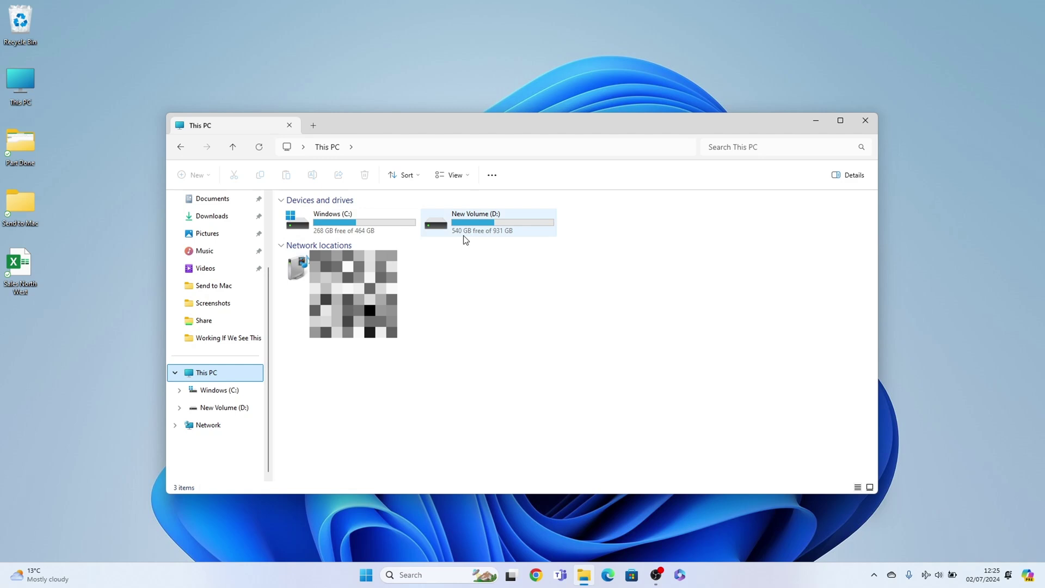
mouse_move(467, 235)
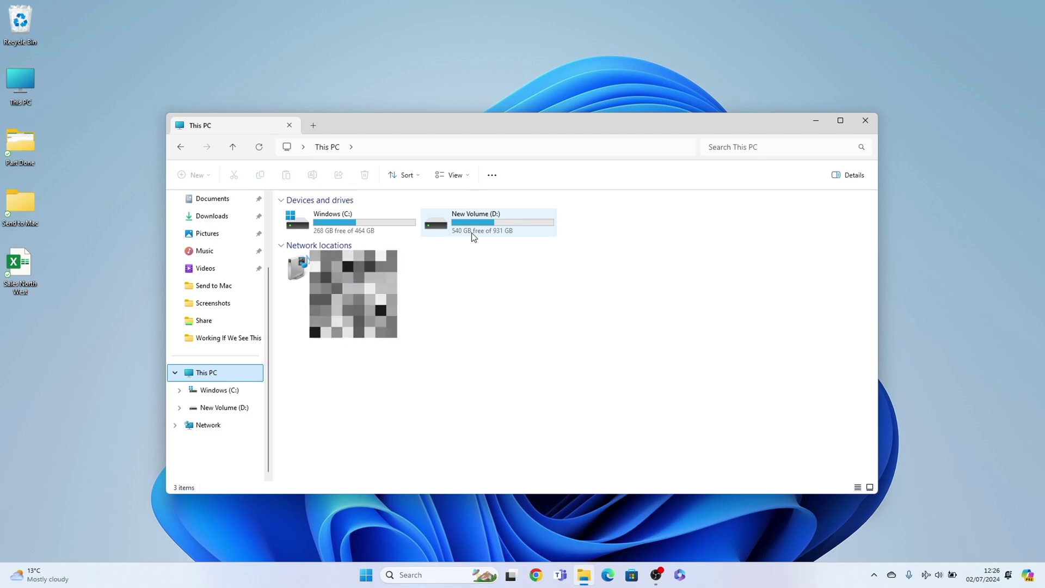
- Close File Explorer and search 'windows' to reach the Check for updates page in Settings
left_click(866, 121)
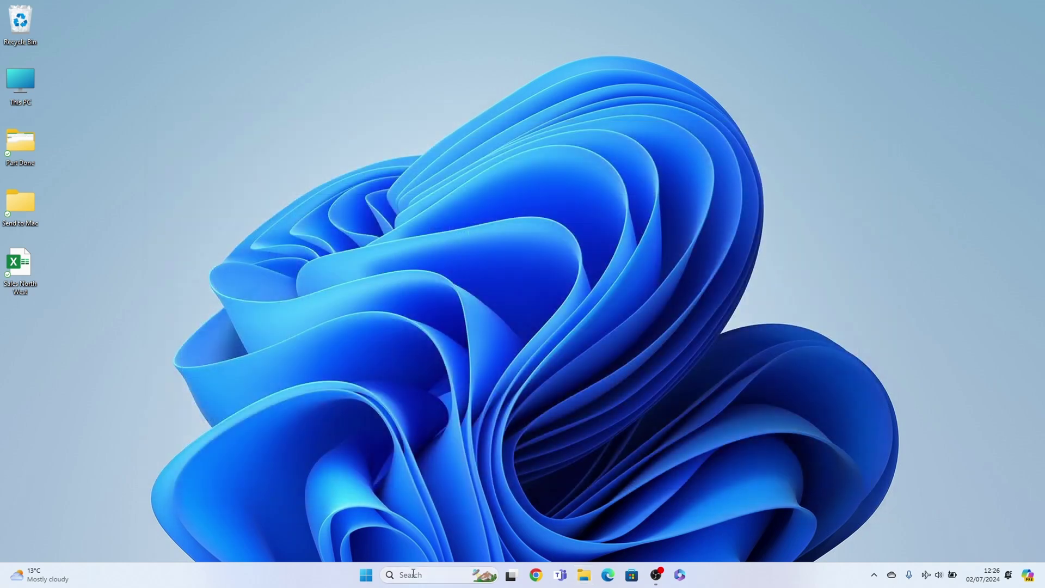
left_click(413, 575)
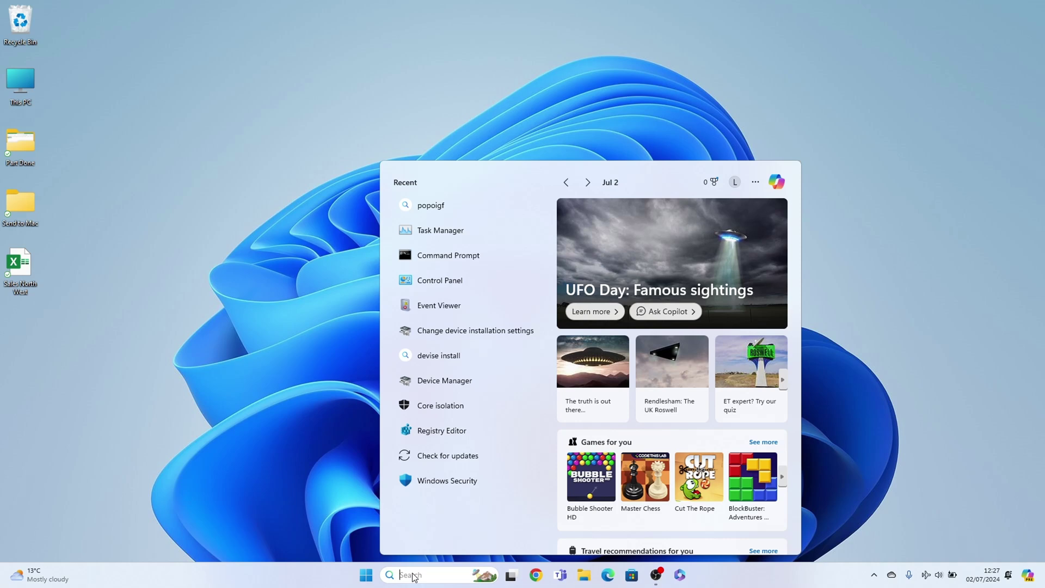
type("windows")
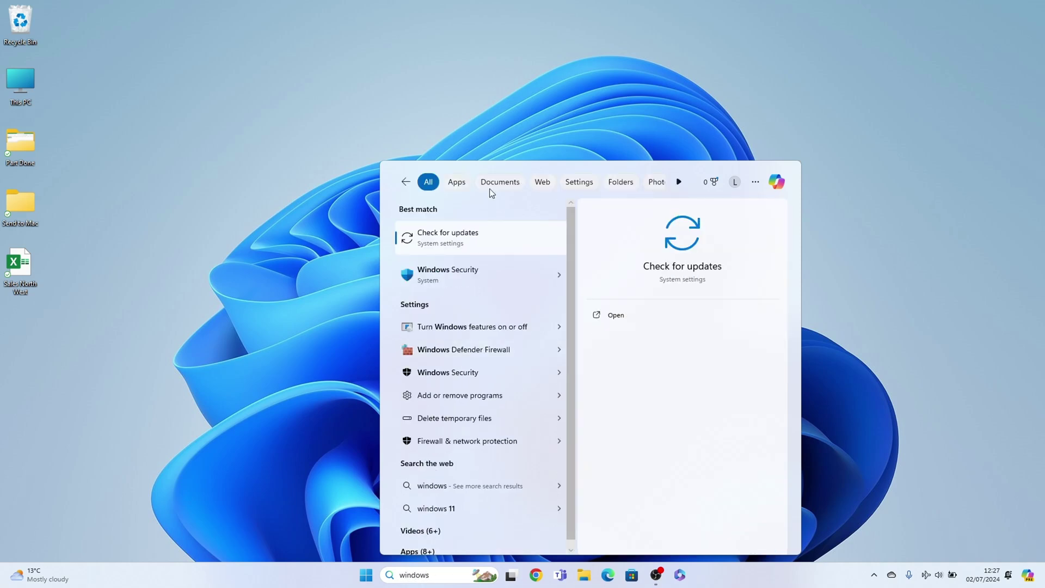
left_click(466, 235)
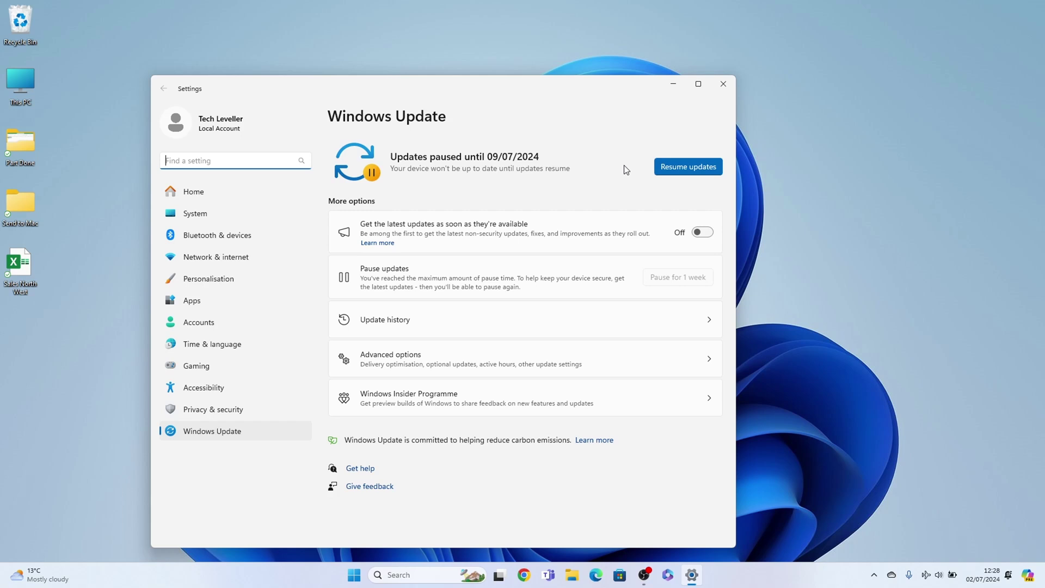
- Close Settings, search 'co' for Control Panel, and go to Hardware and Sound > Power Options
left_click(723, 84)
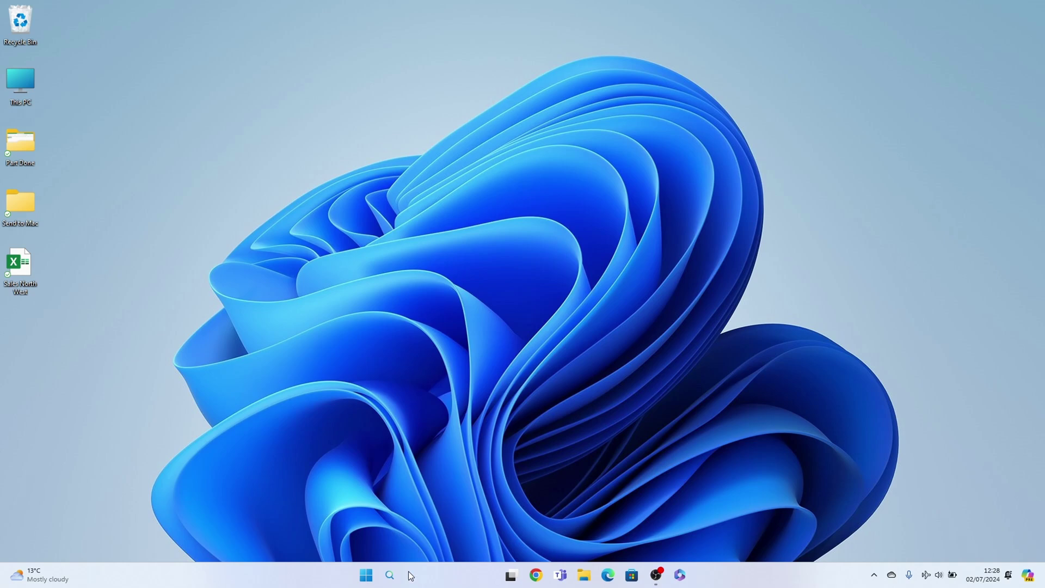
left_click(406, 575)
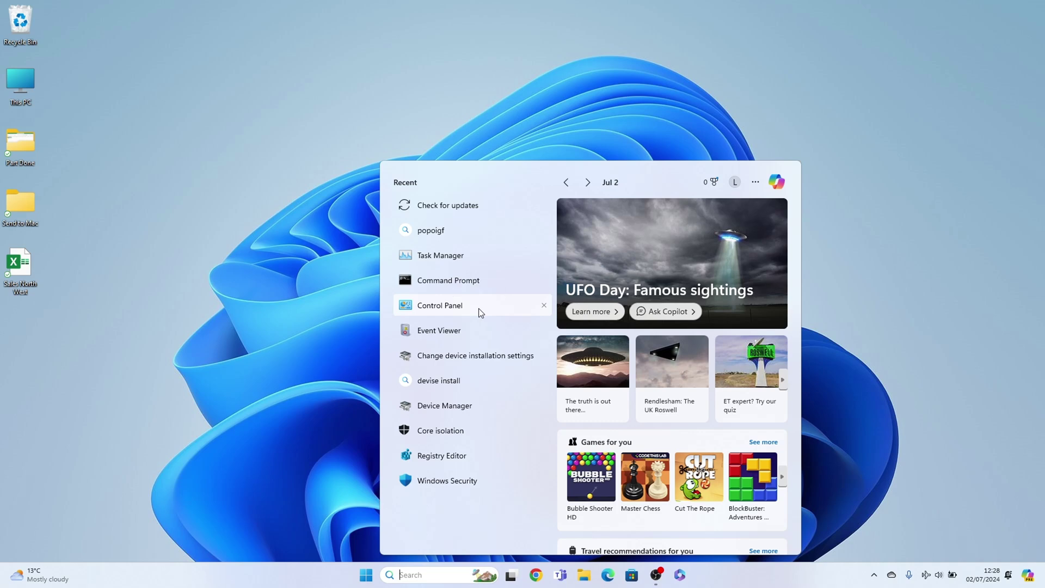
type("co")
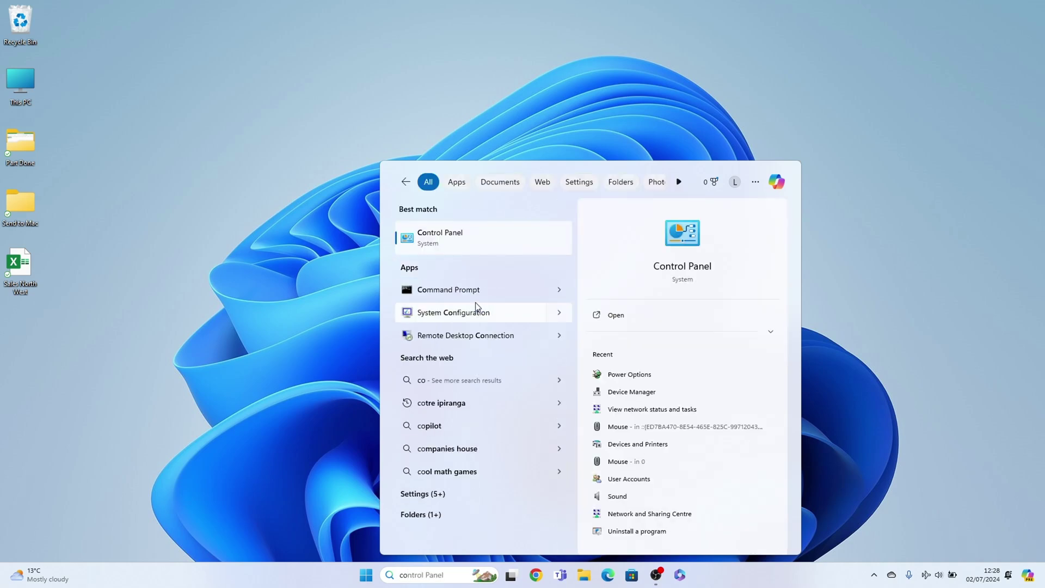
left_click(460, 232)
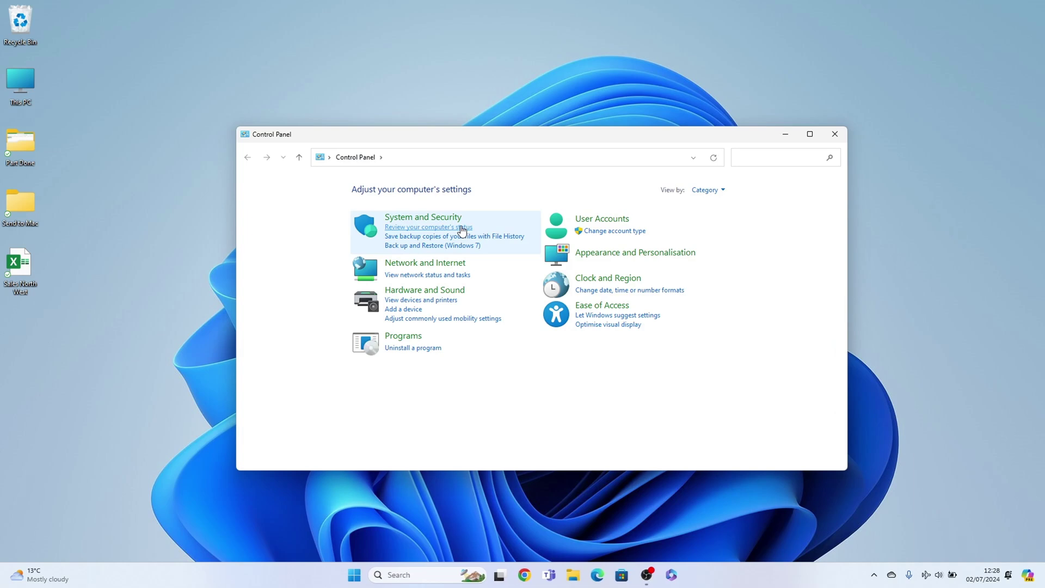
left_click(438, 291)
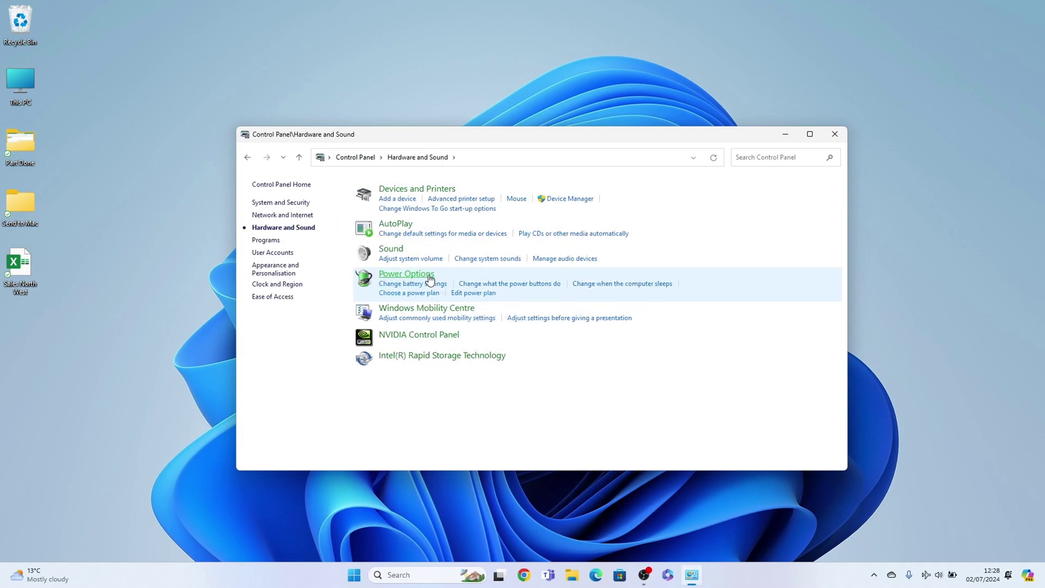
left_click(430, 279)
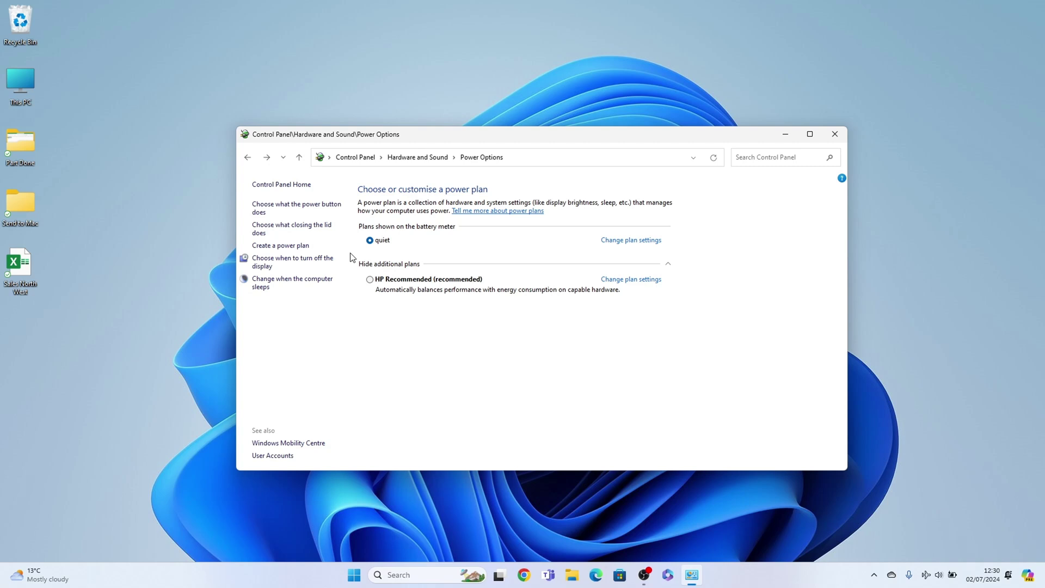
- Create My Custom Plan 1 from the High performance plan and make it active
left_click(298, 247)
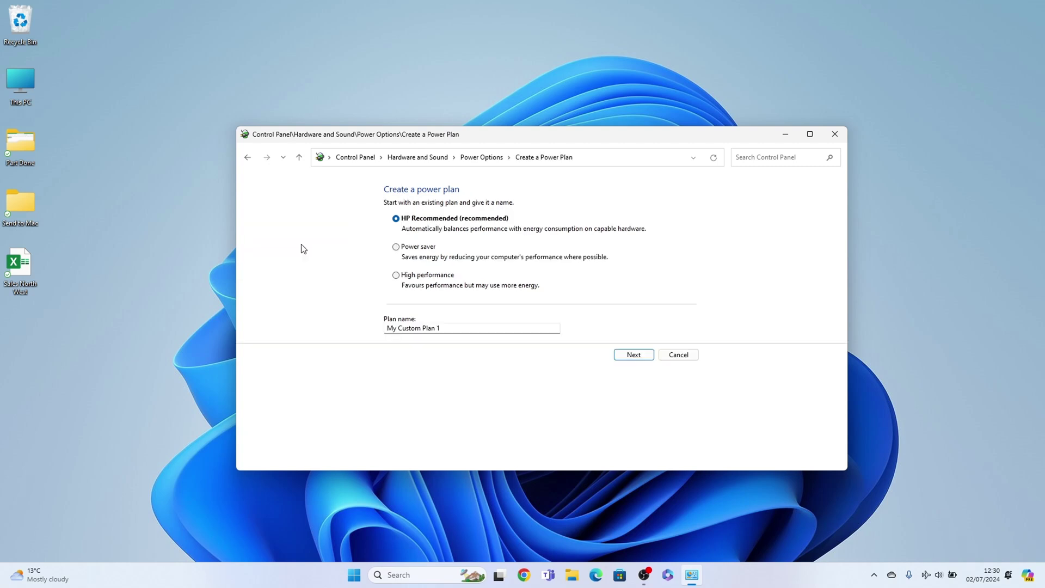
left_click(396, 276)
left_click(632, 354)
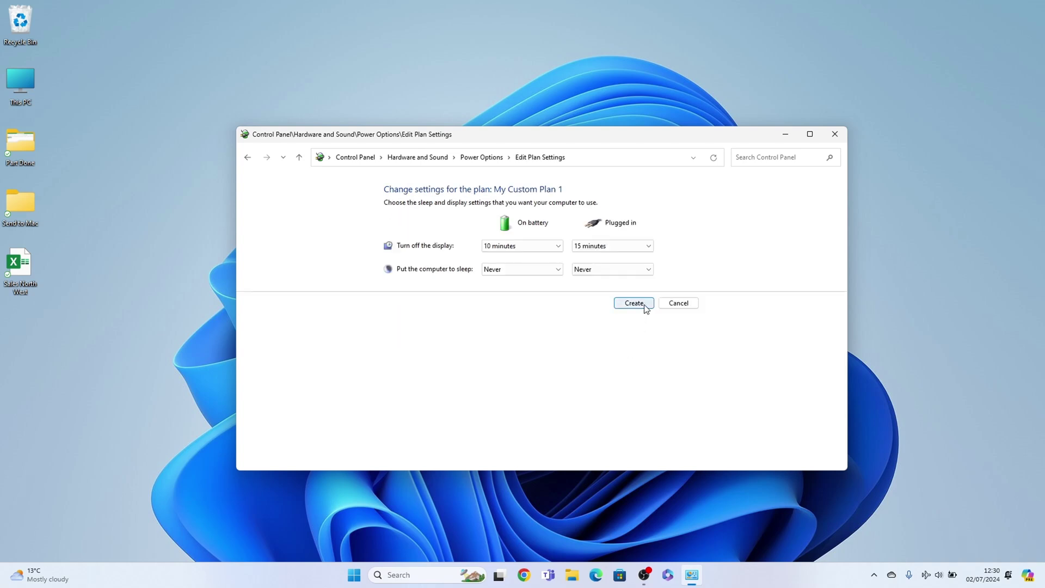
left_click(633, 303)
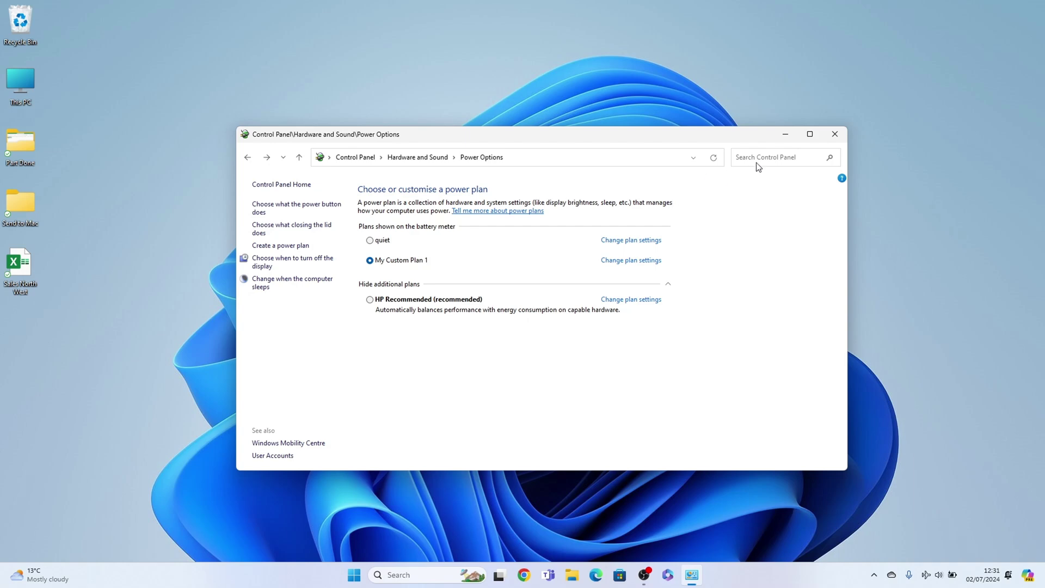
- Close Power Options and run cleanmgr on the Windows (C:) drive
left_click(830, 141)
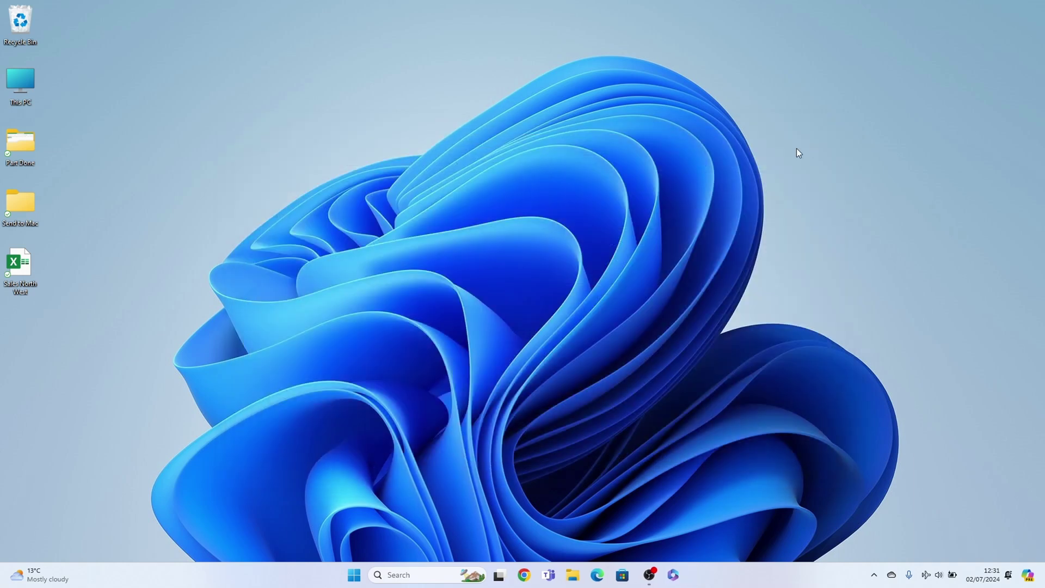
right_click(200, 577)
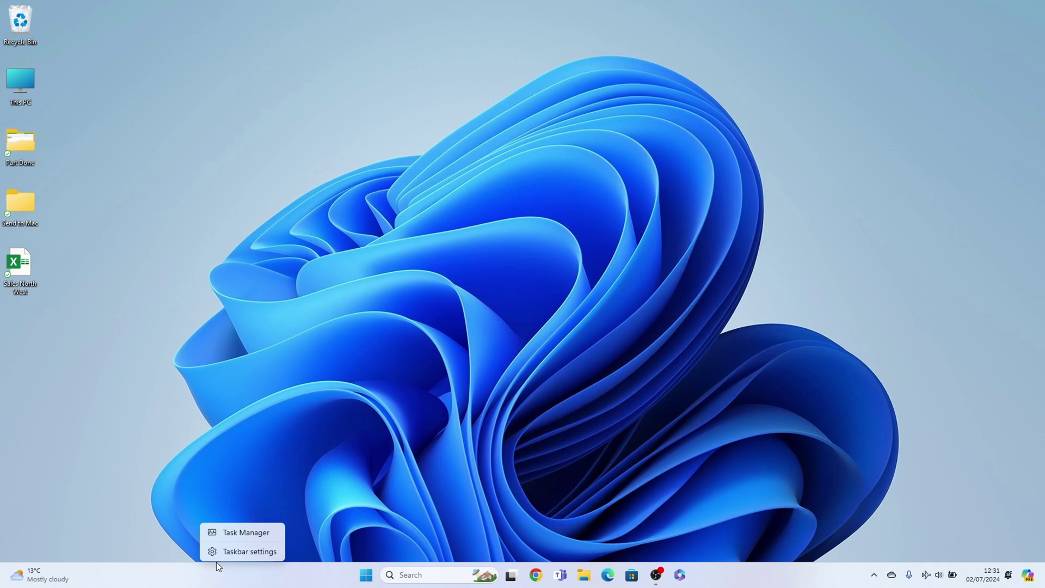
right_click(360, 580)
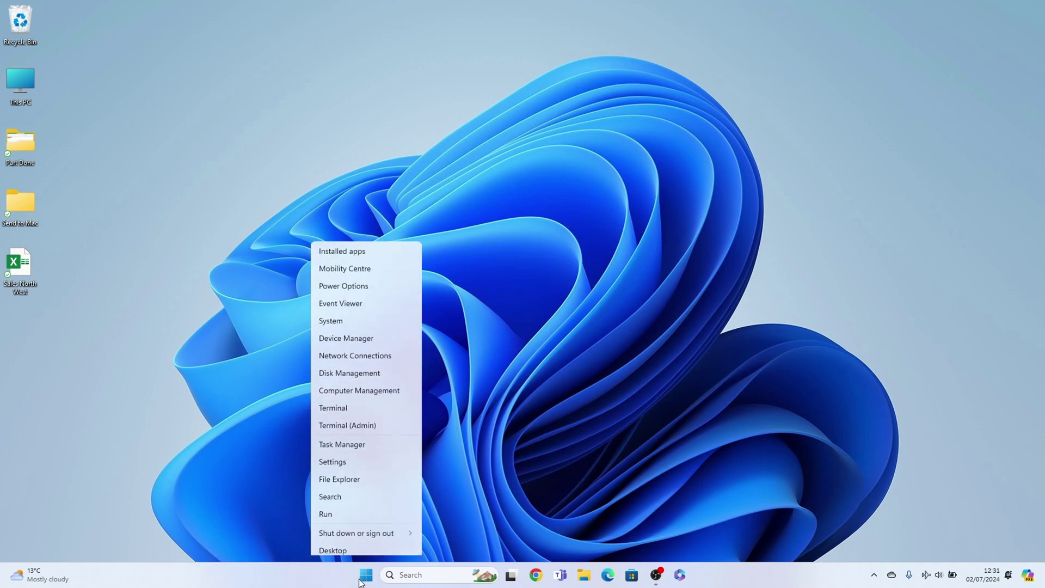
left_click(375, 512)
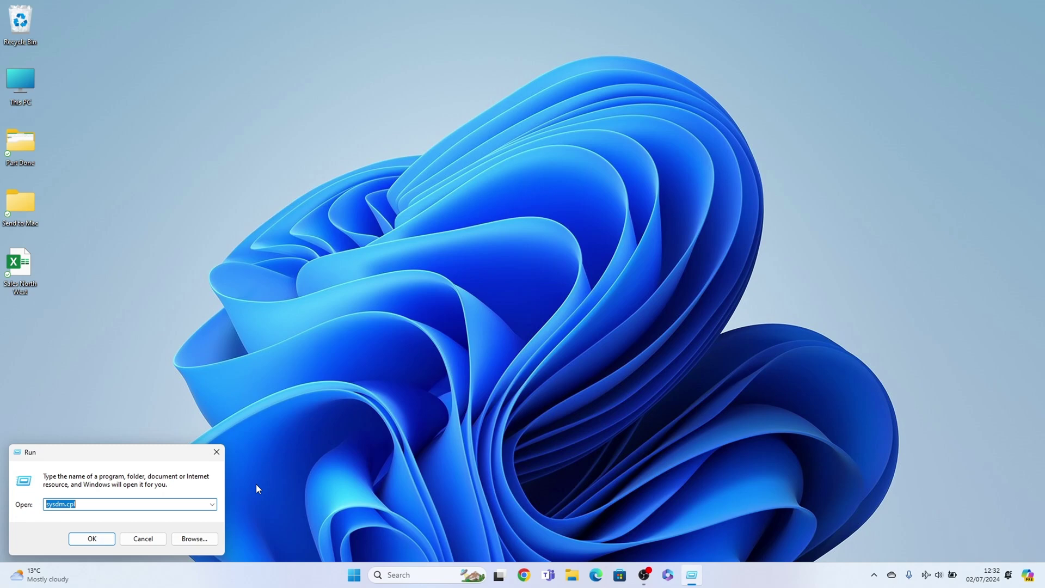
type("cleanmgr")
key("Return")
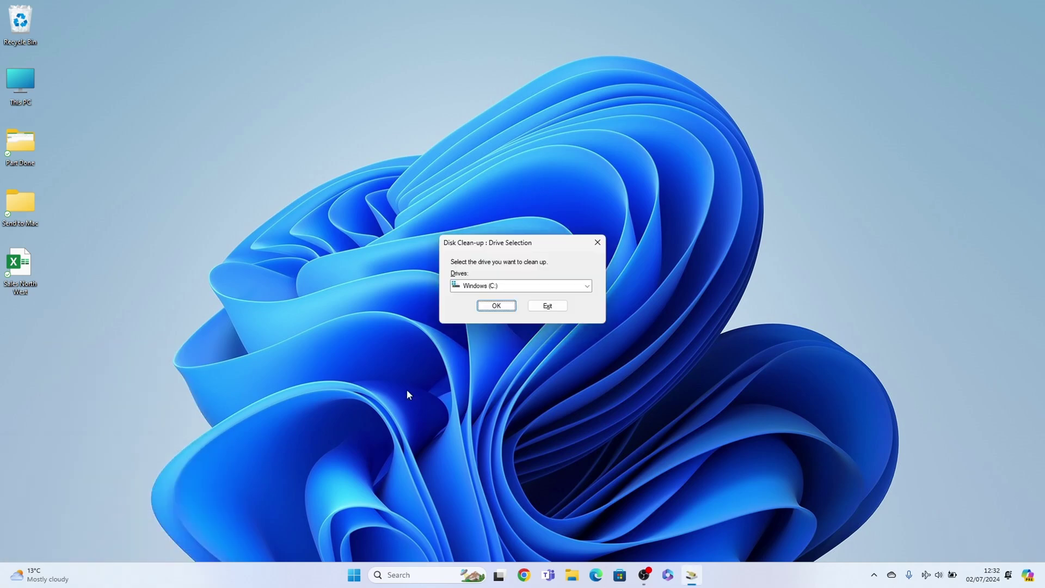
left_click(496, 284)
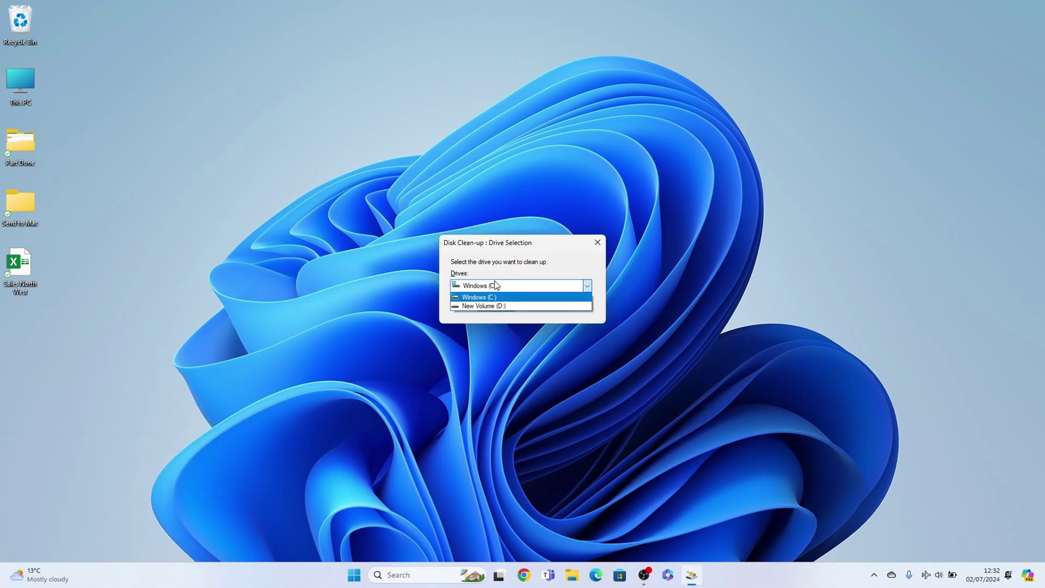
left_click(494, 293)
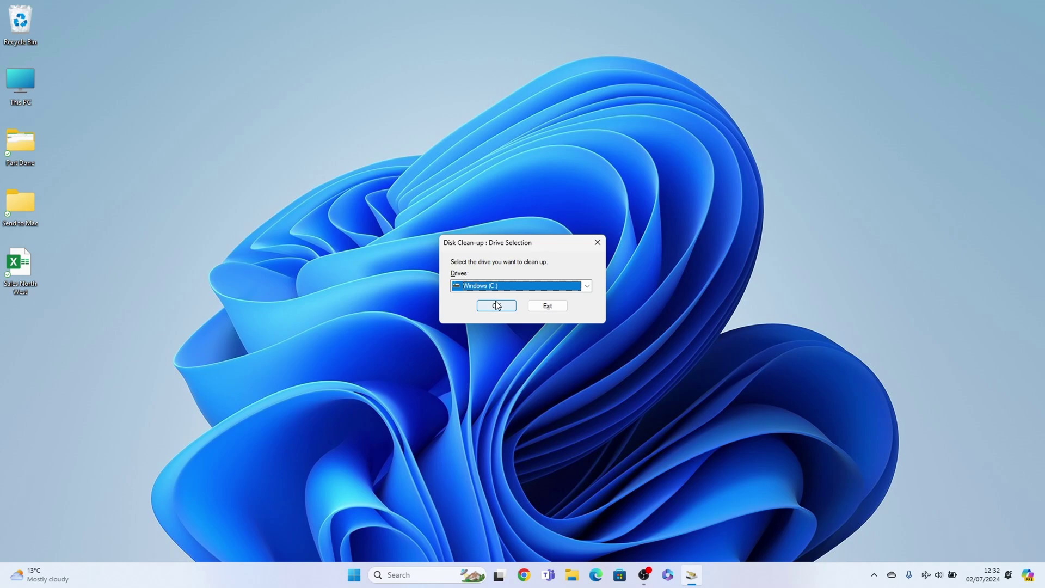
left_click(496, 305)
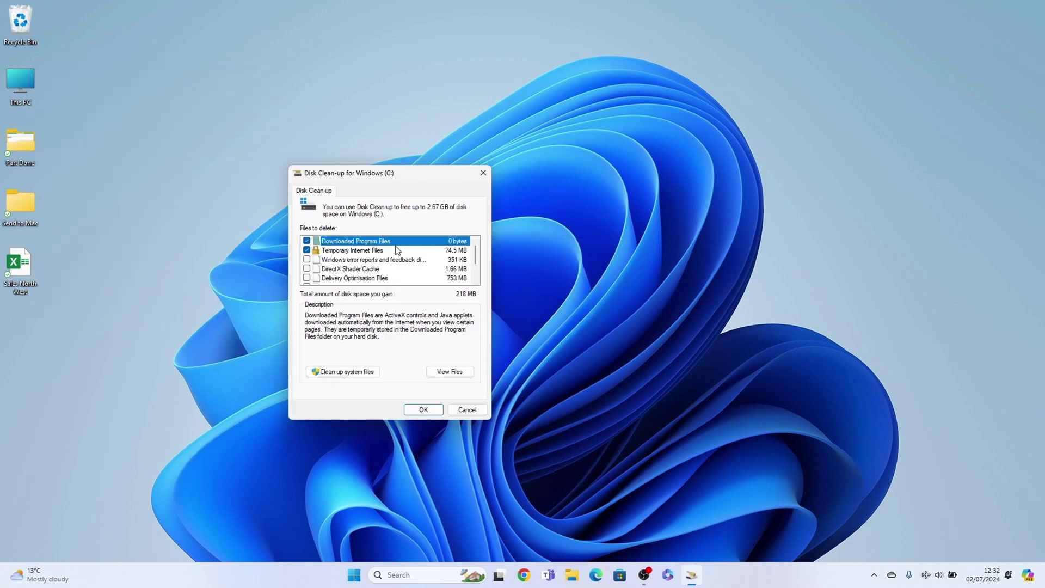
- Tick error reports, DirectX Shader Cache, Delivery Optimisation, Recycle Bin and Temporary files (2.67 GB)
left_click(306, 260)
left_click(306, 268)
left_click(306, 278)
scroll(308, 269, "down", 1)
left_click(306, 260)
left_click(307, 268)
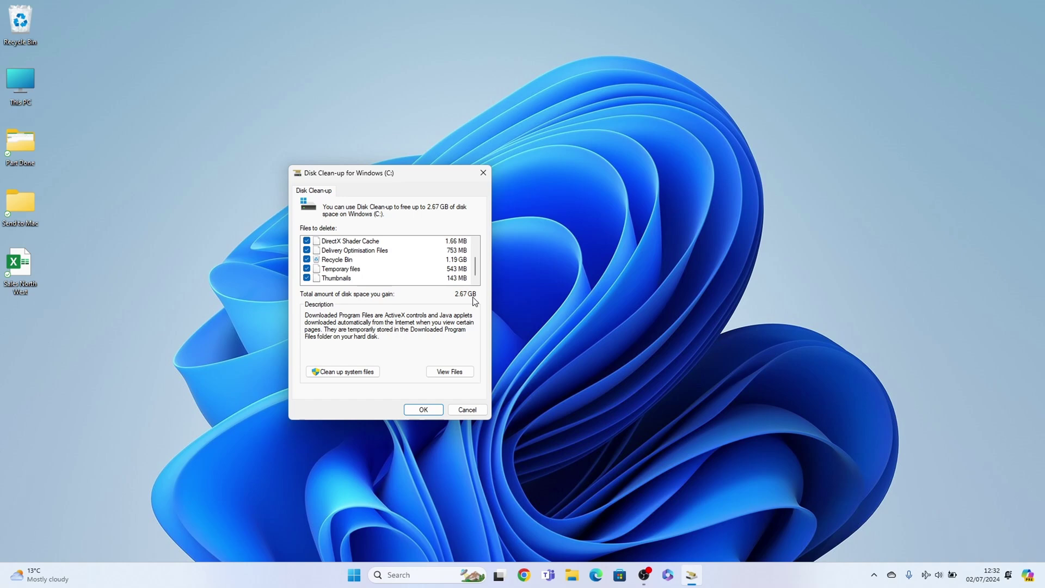
- Close Disk Clean-up and bring up the Run box from the Start button's quick menu
left_click(483, 411)
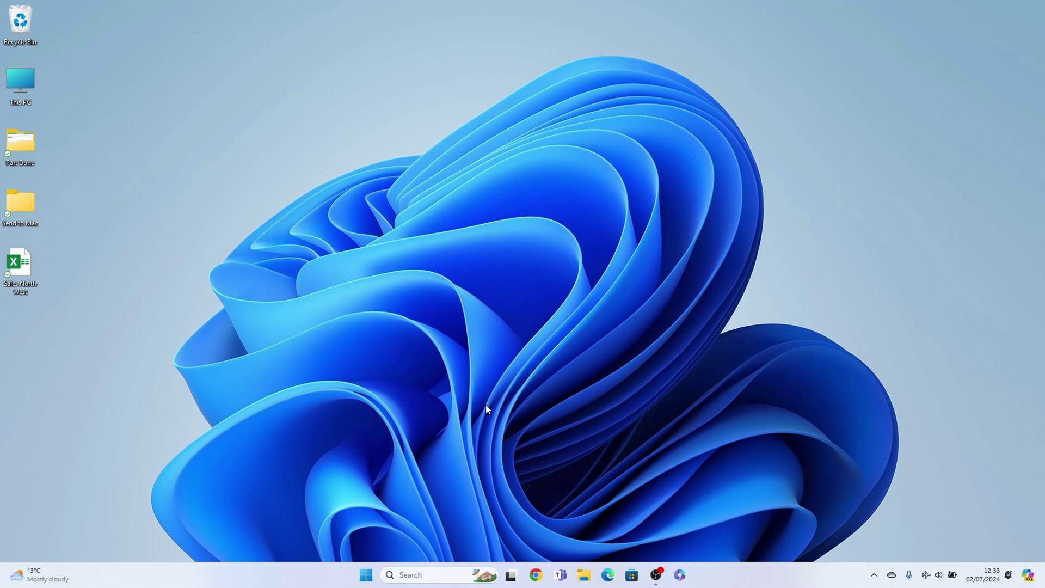
right_click(262, 570)
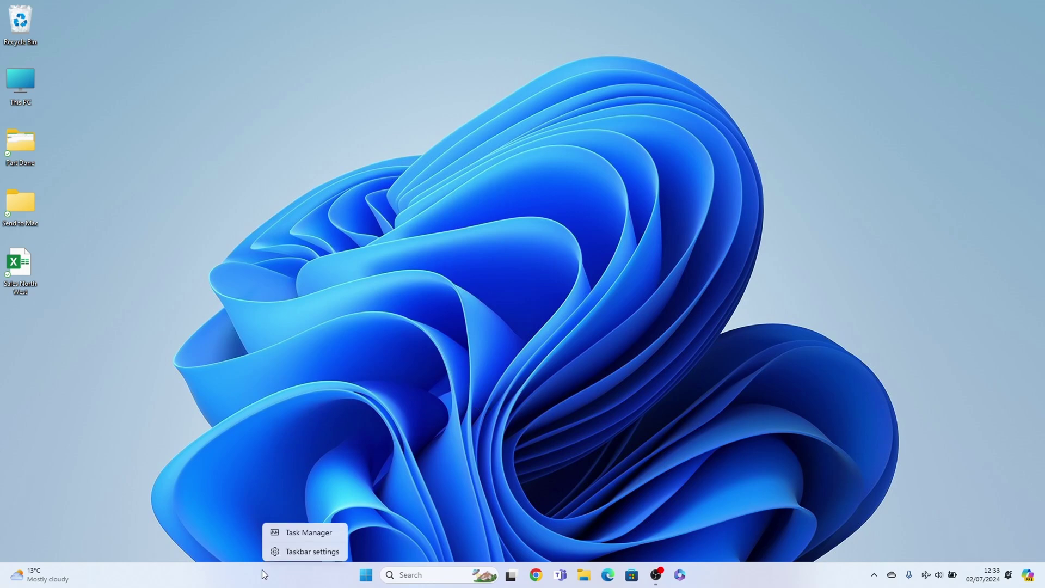
left_click(366, 574)
right_click(368, 574)
left_click(384, 514)
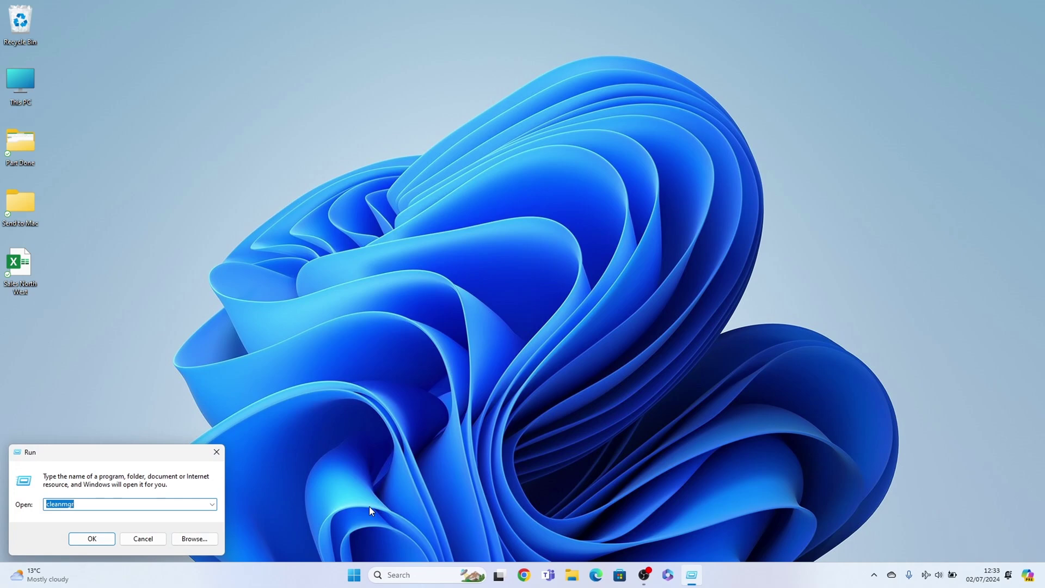
key("Return")
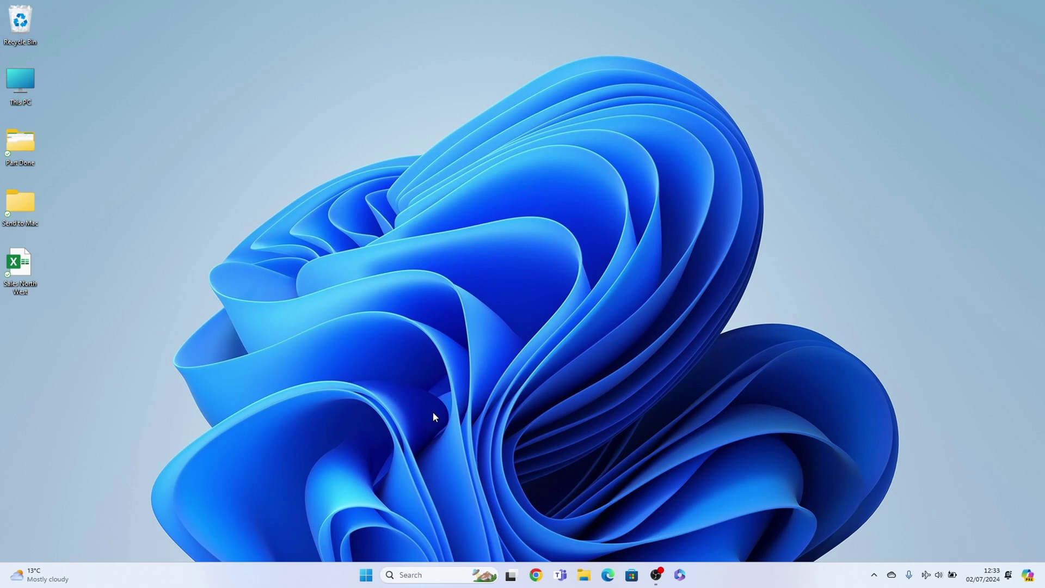
- Run %temp% to open the AppData\Local\Temp folder with its 648 items
right_click(366, 575)
left_click(364, 509)
type("temp")
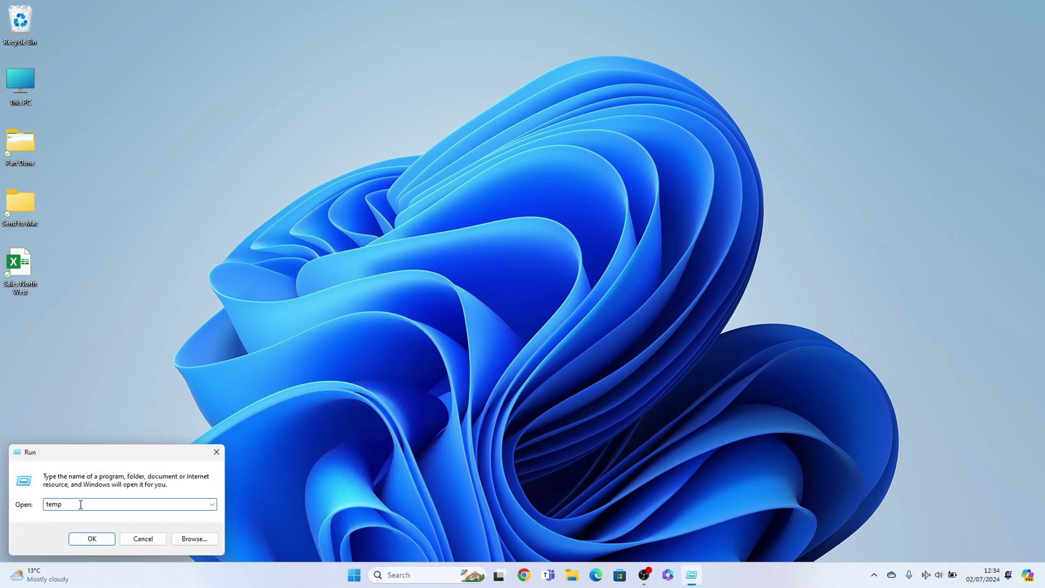
type("%")
key("Home")
type("%")
key("Return")
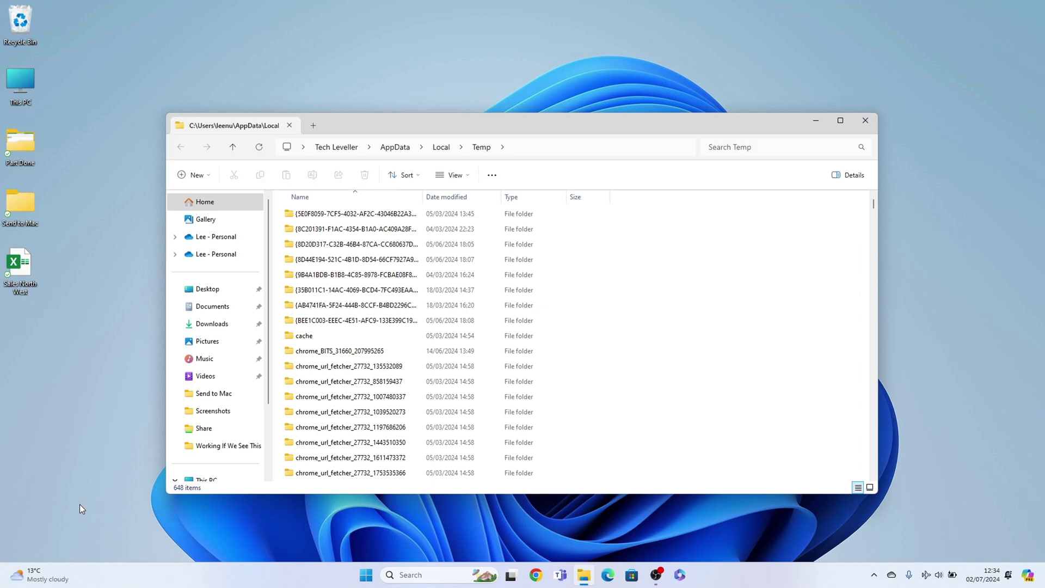
- Select the Temp folder's 648 items, clear the selection, and close the Explorer window
left_click(385, 274)
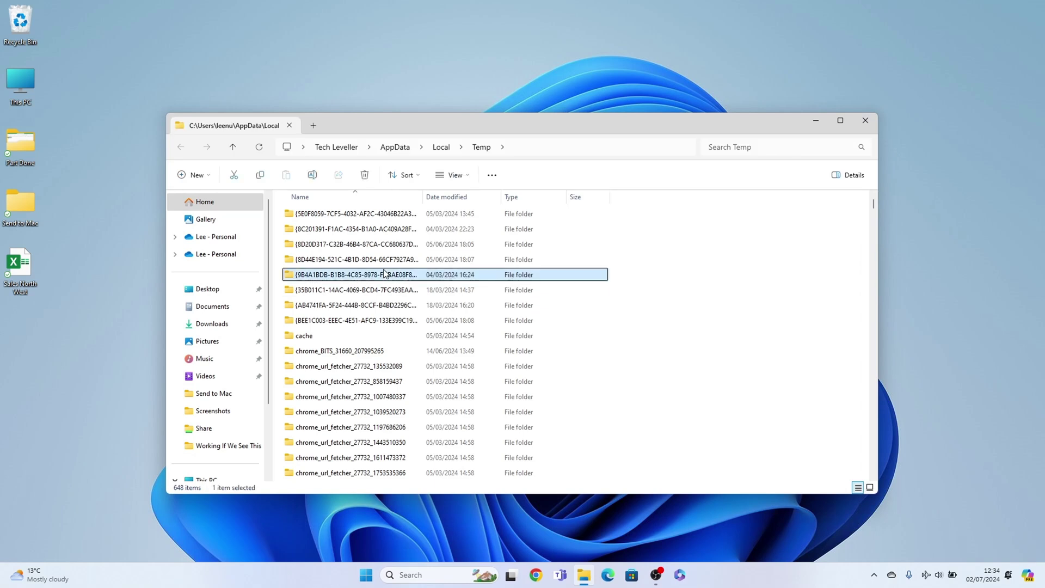
left_click(392, 218)
left_click_drag(677, 216, 275, 517)
left_click_drag(354, 587, 305, 587)
scroll(403, 325, "up", 10)
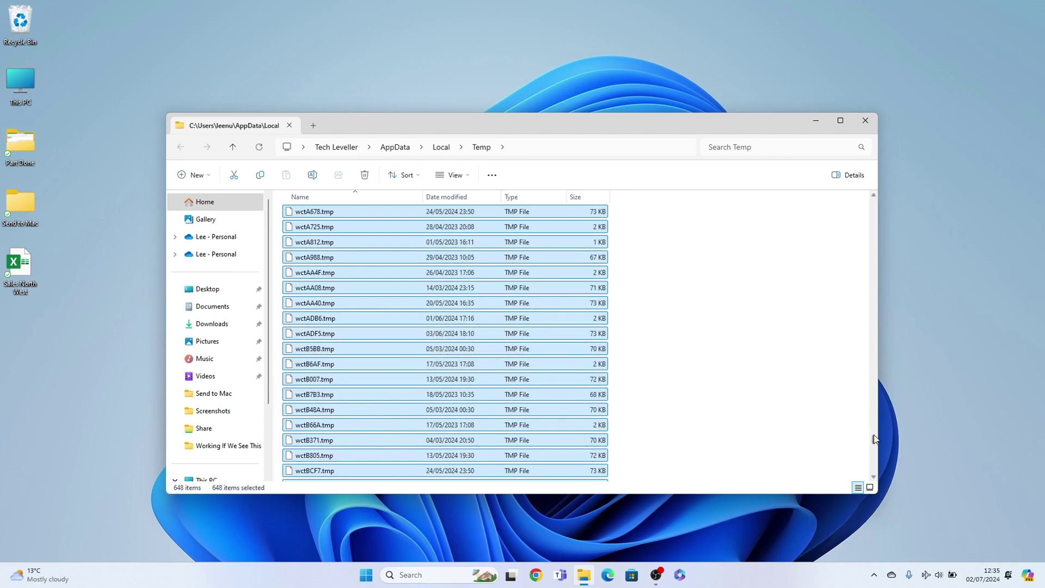
left_click_drag(873, 444, 873, 202)
left_click(709, 363)
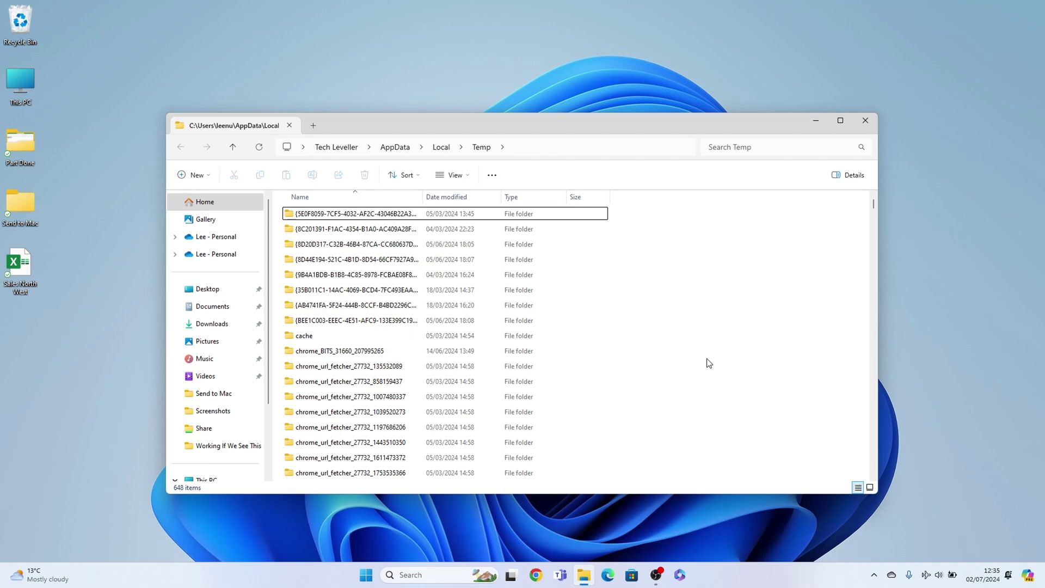
left_click(870, 119)
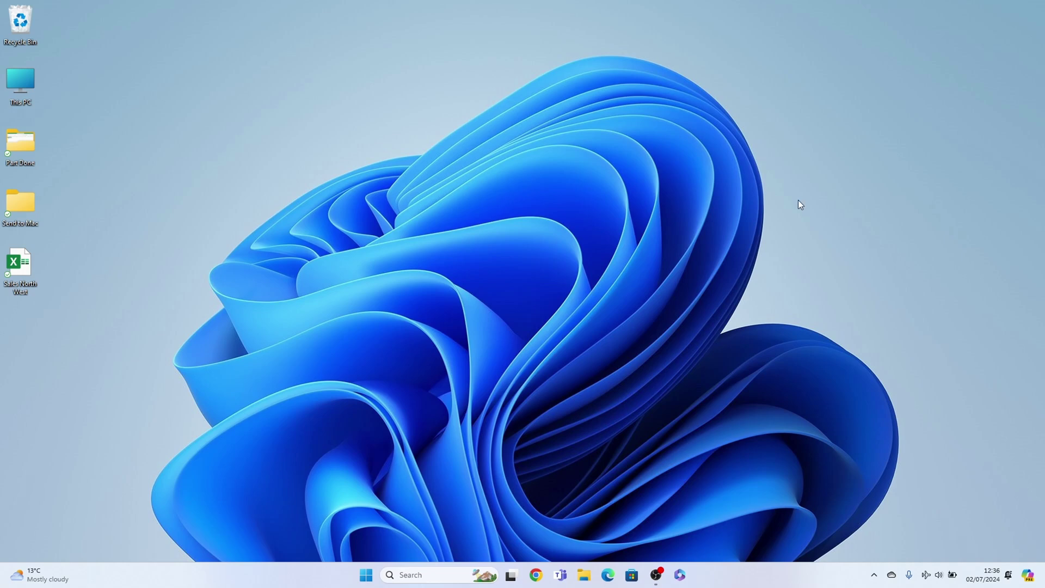
- Launch Windows Security from the tray overflow and bring it forward via a 'windows' search
left_click(874, 575)
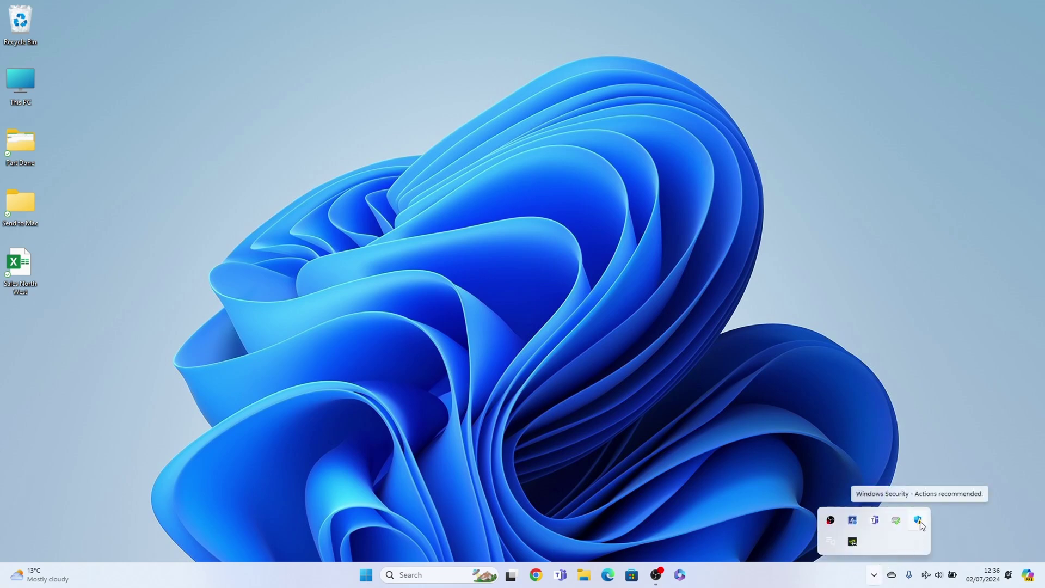
left_click(921, 519)
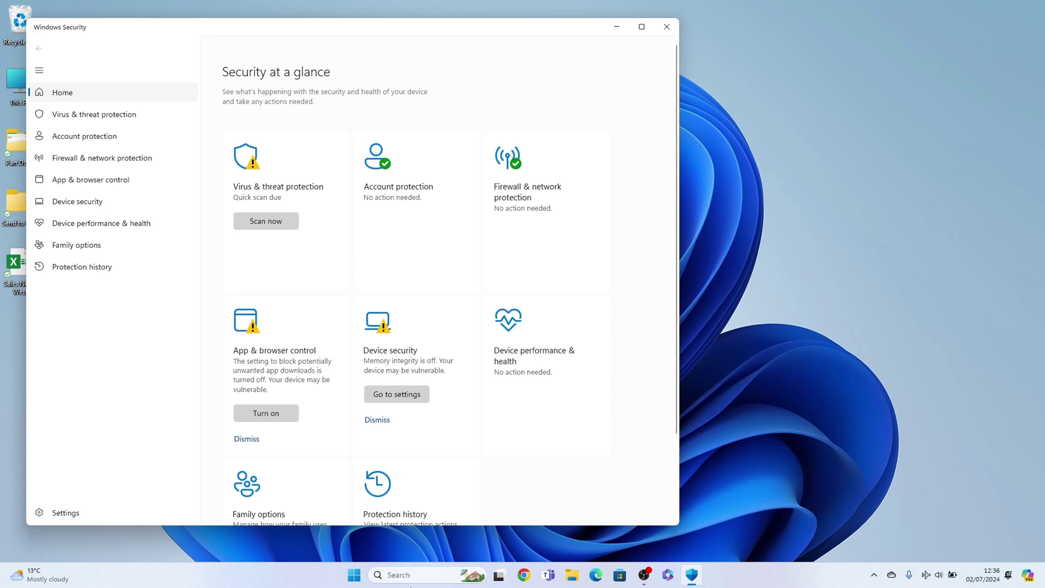
left_click(409, 576)
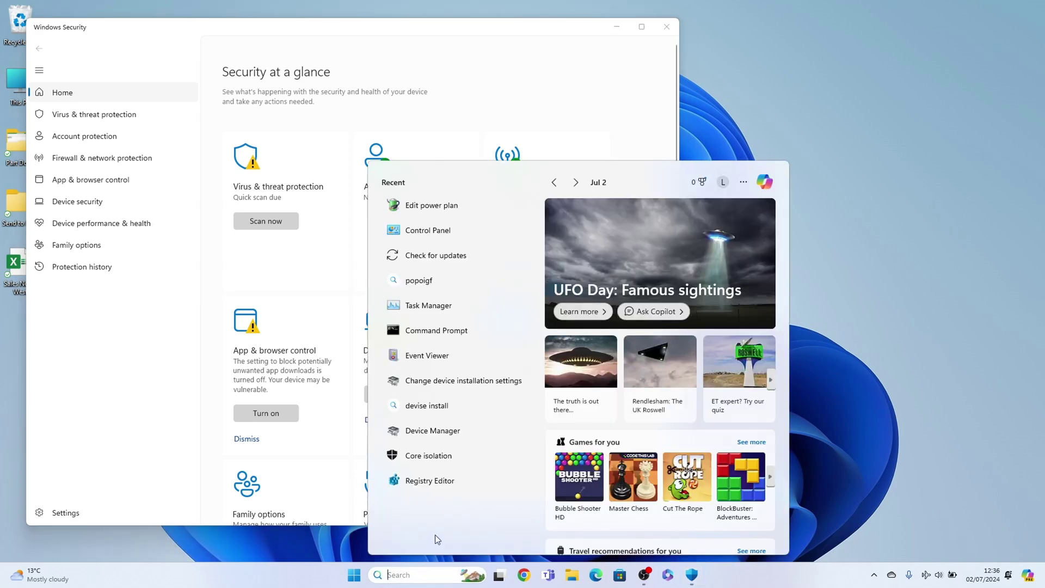
type("windows")
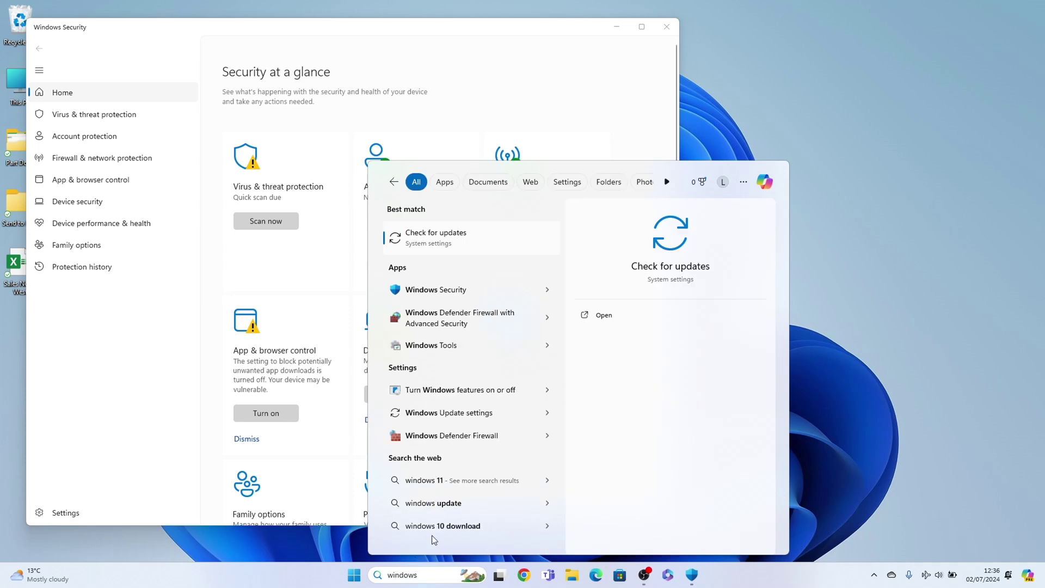
left_click(480, 291)
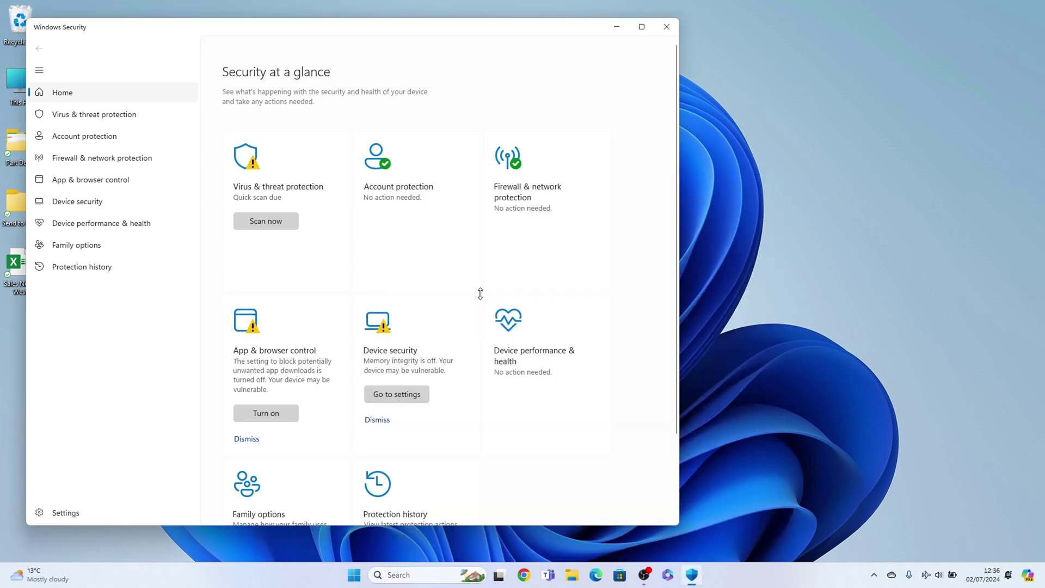
- Under Virus & threat protection's Scan options, choose Full scan and press Scan now
left_click(318, 176)
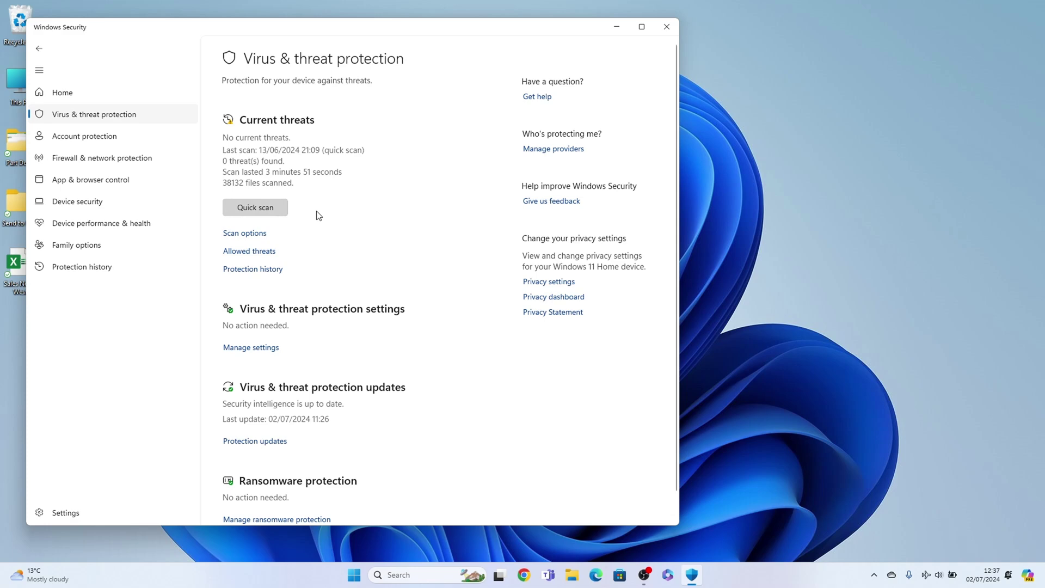
left_click(252, 237)
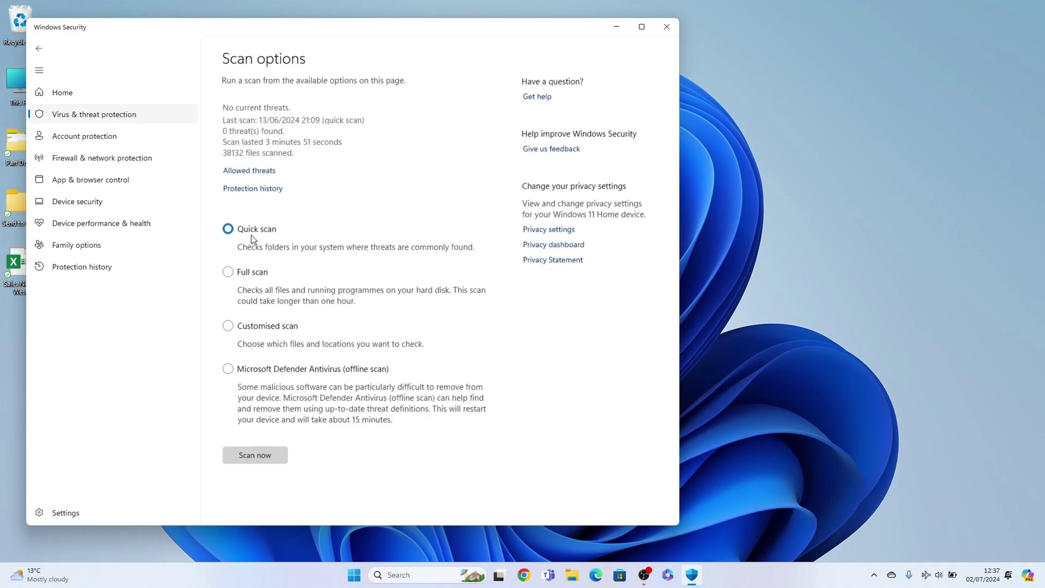
left_click(228, 273)
left_click(228, 273)
left_click(265, 460)
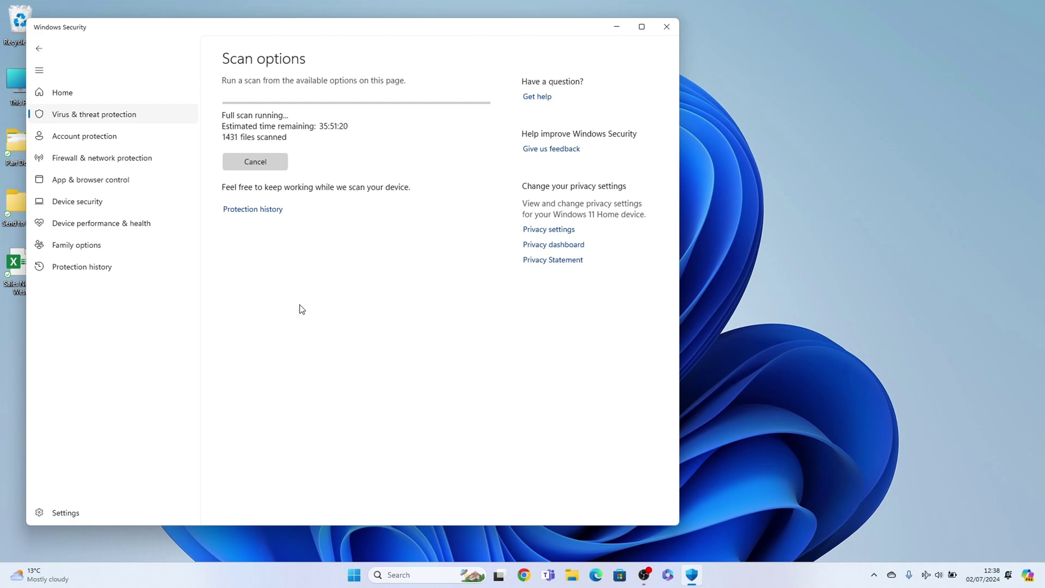
- Minimise Windows Security, then restore it from the taskbar to see 4444 files scanned
left_click(615, 29)
mouse_move(695, 574)
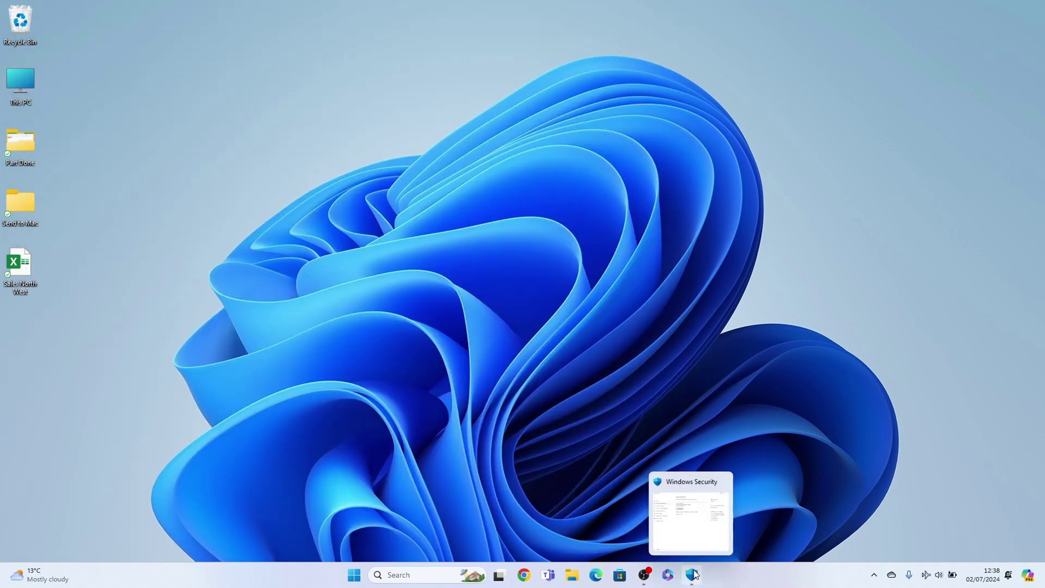
left_click(693, 574)
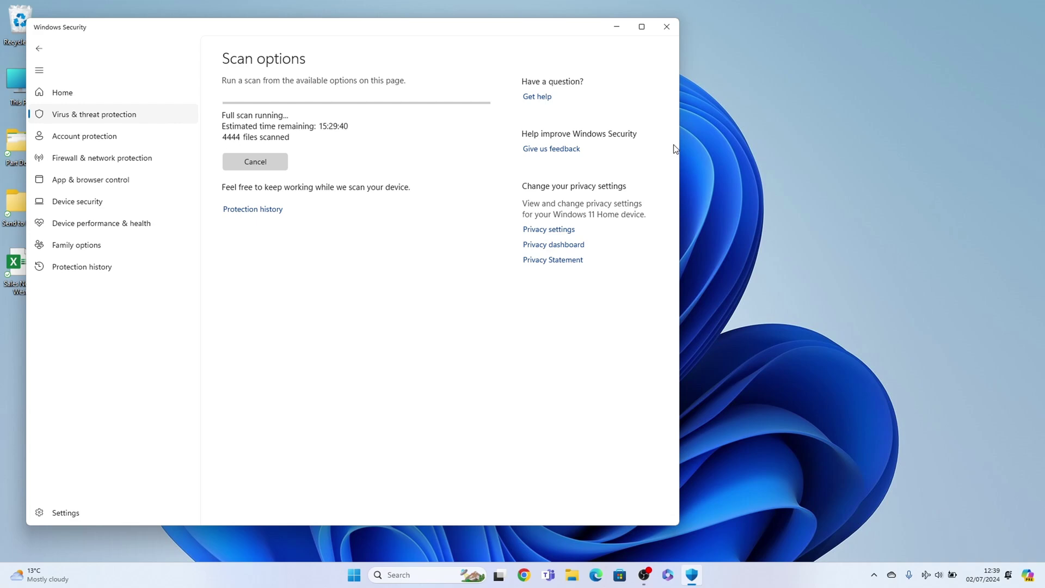
- Open Task Manager from the taskbar to its Performance page, showing CPU at 40% and memory 6.4/15.8 GB
left_click(618, 28)
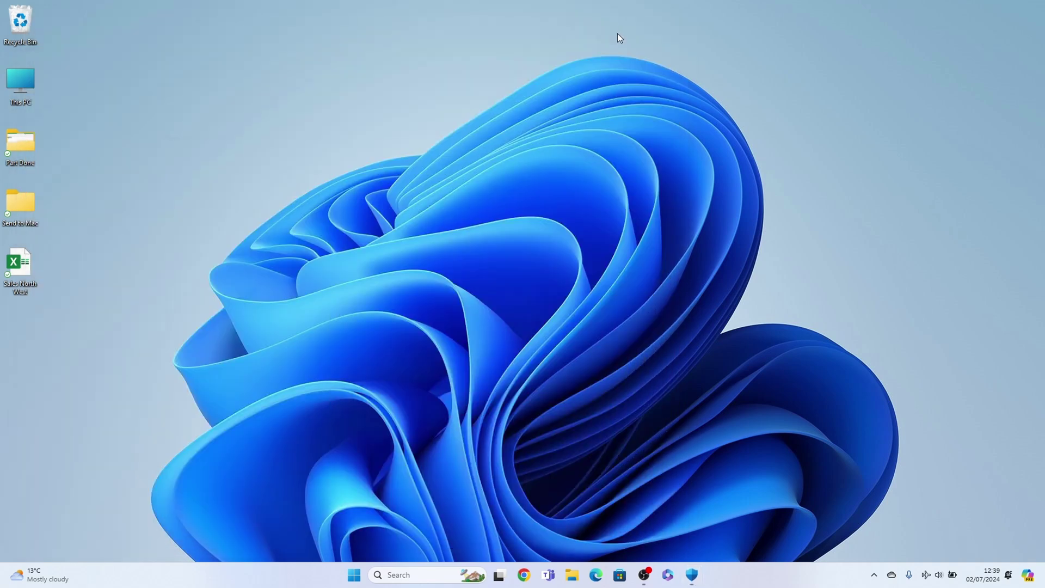
right_click(354, 575)
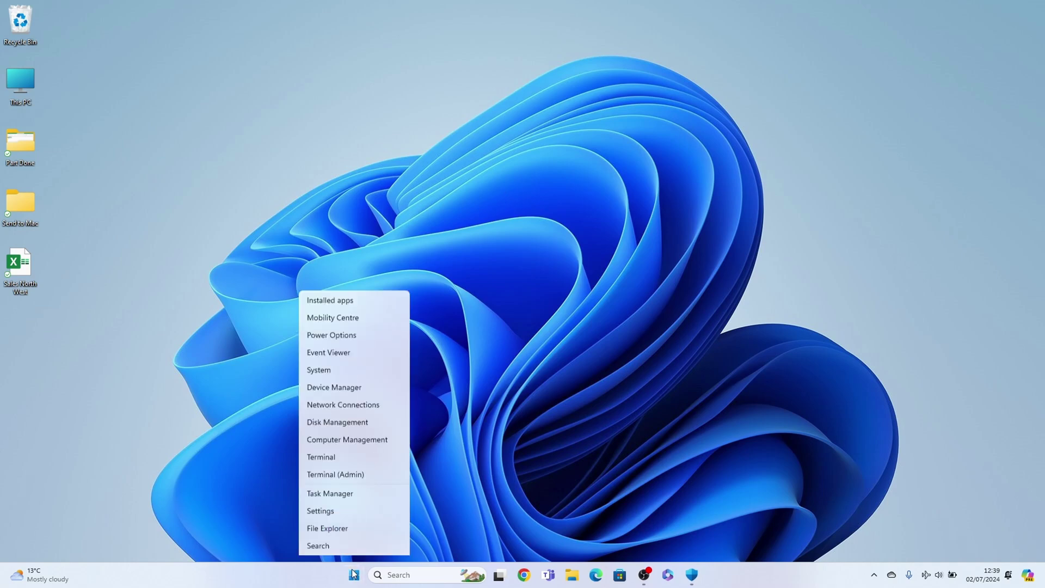
left_click(297, 508)
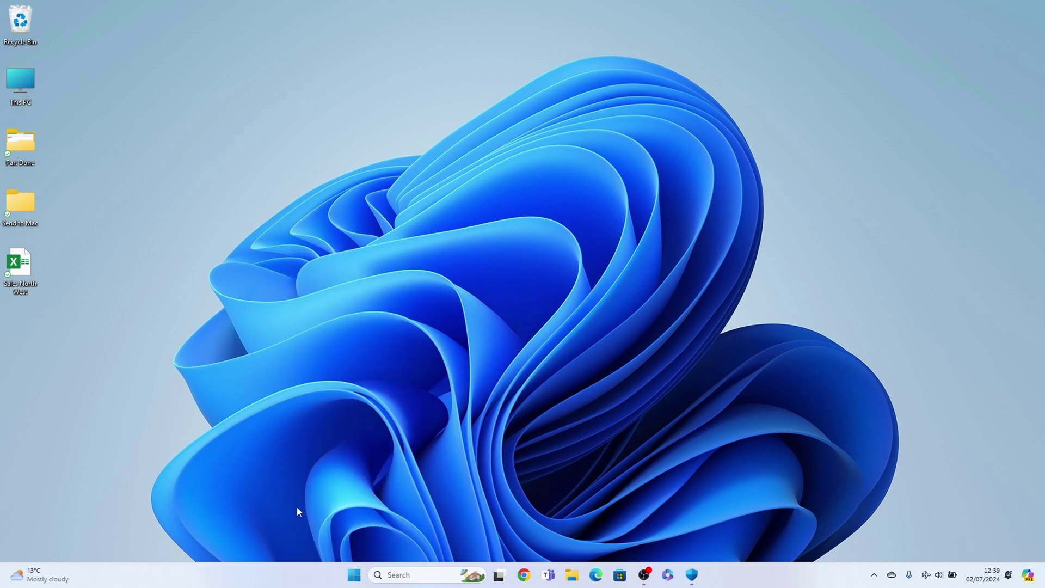
right_click(314, 570)
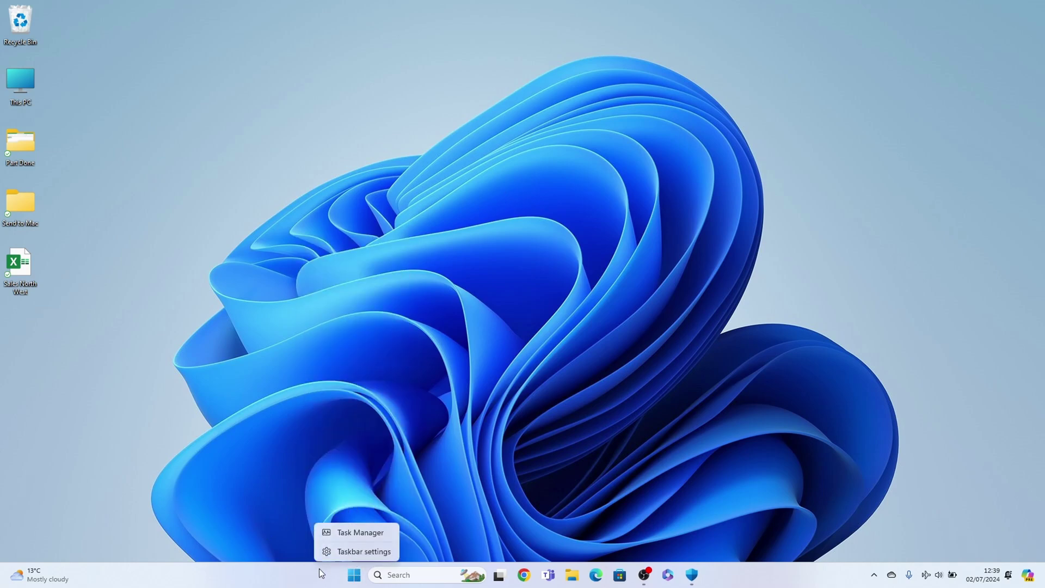
left_click(343, 532)
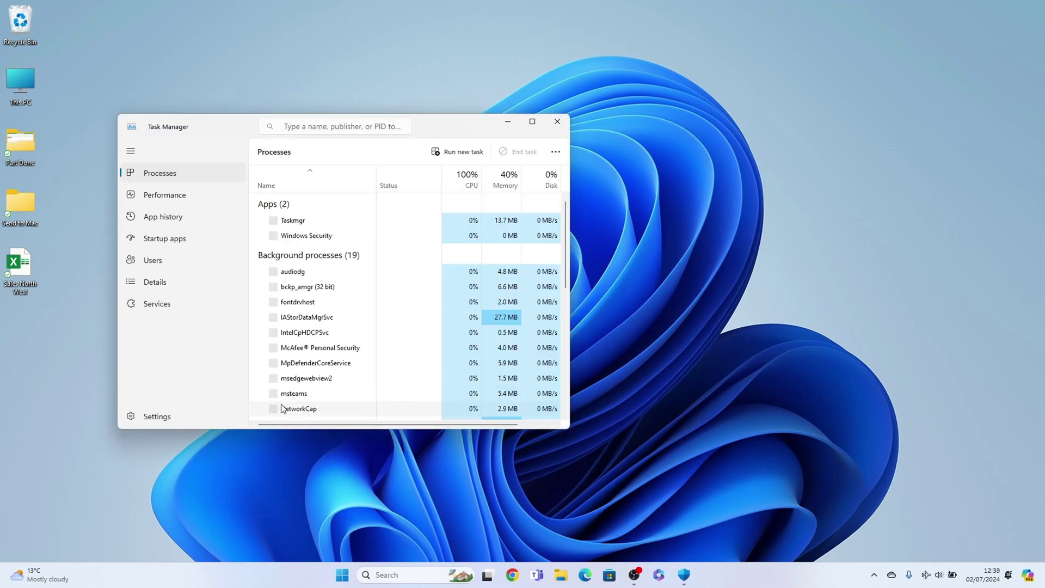
left_click(193, 195)
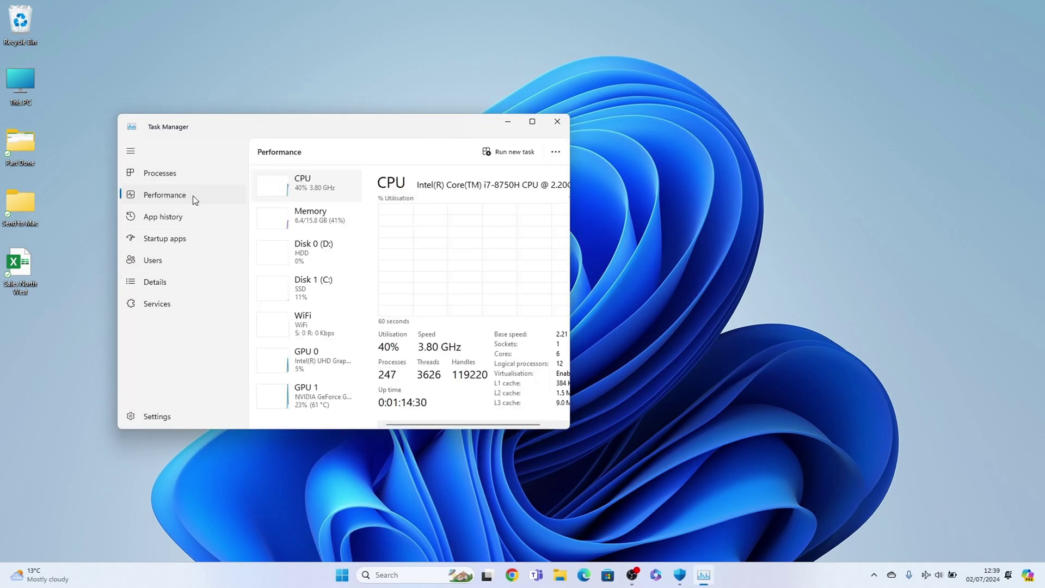